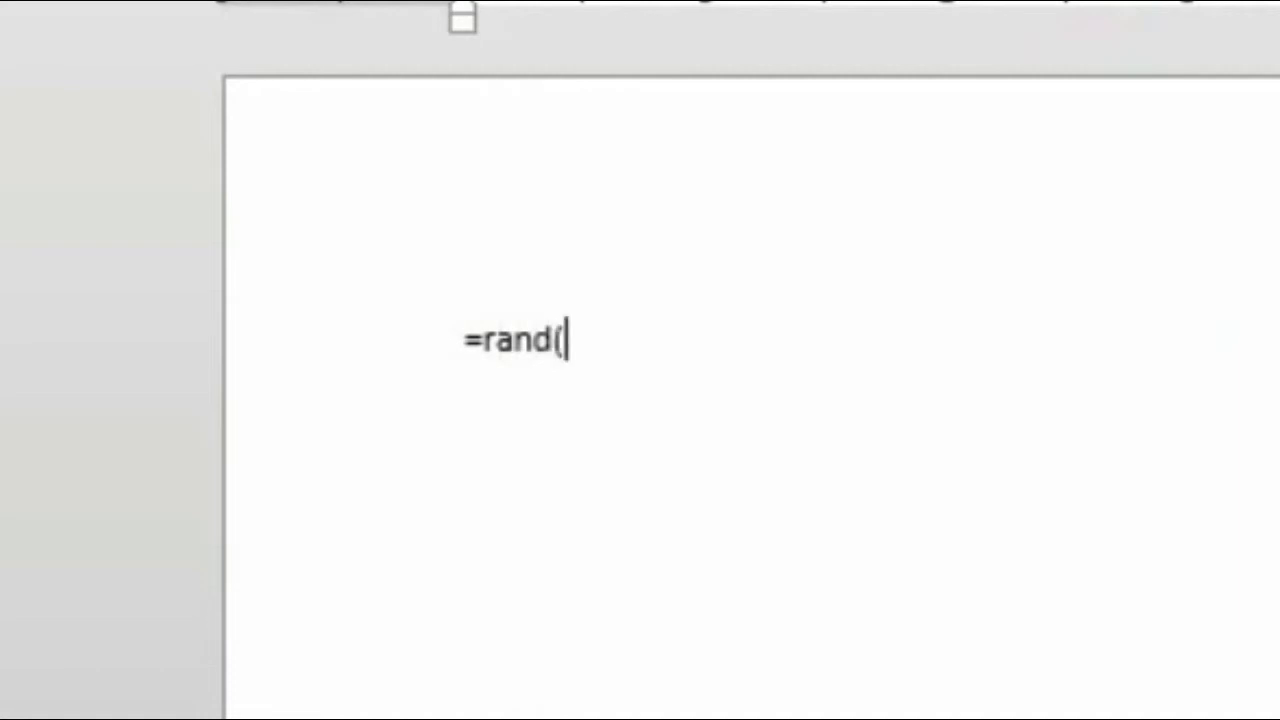
- Generate default sample text with =rand(), undo it and clear the leftover formula
text())
key(Return)
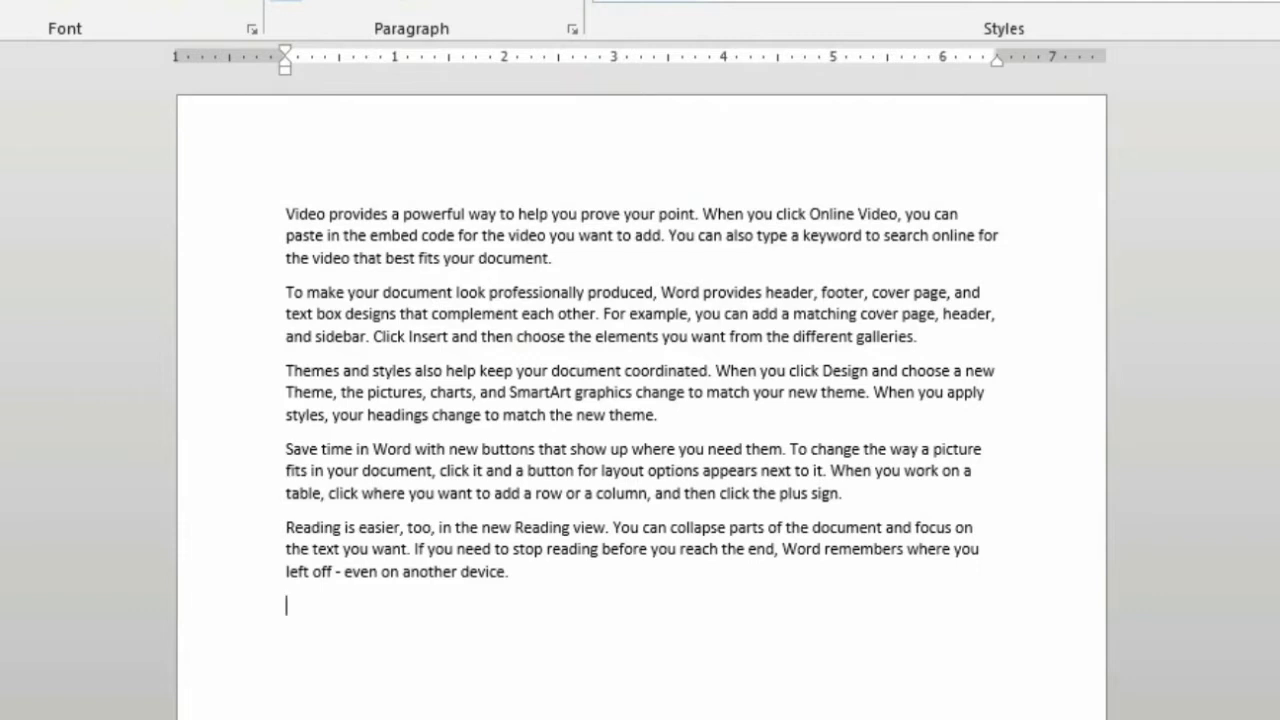
key(ctrl+z)
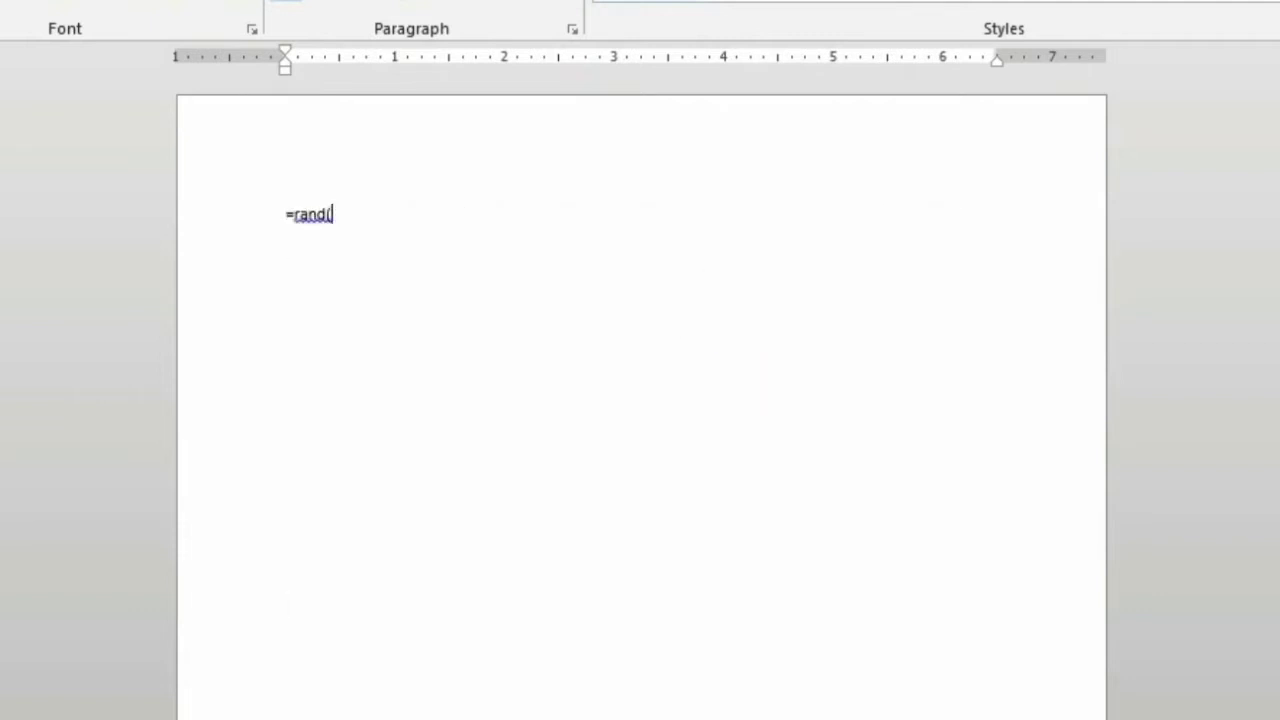
key(BackSpace)
key(BackSpace)
key(BackSpace)
key(BackSpace)
key(BackSpace)
key(BackSpace)
key(BackSpace)
- Generate three paragraphs of four sentences each as sample text with the formula =rand(3,4)
text(=rand)
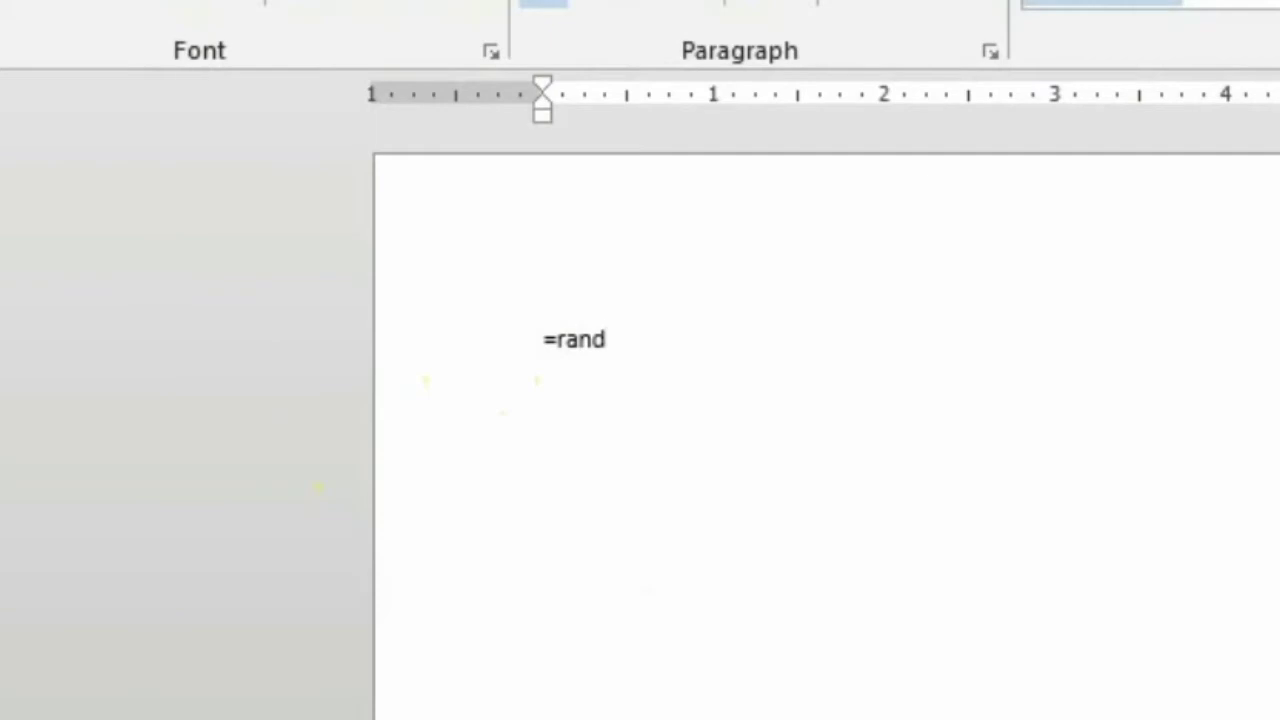
text((3,4))
key(Return)
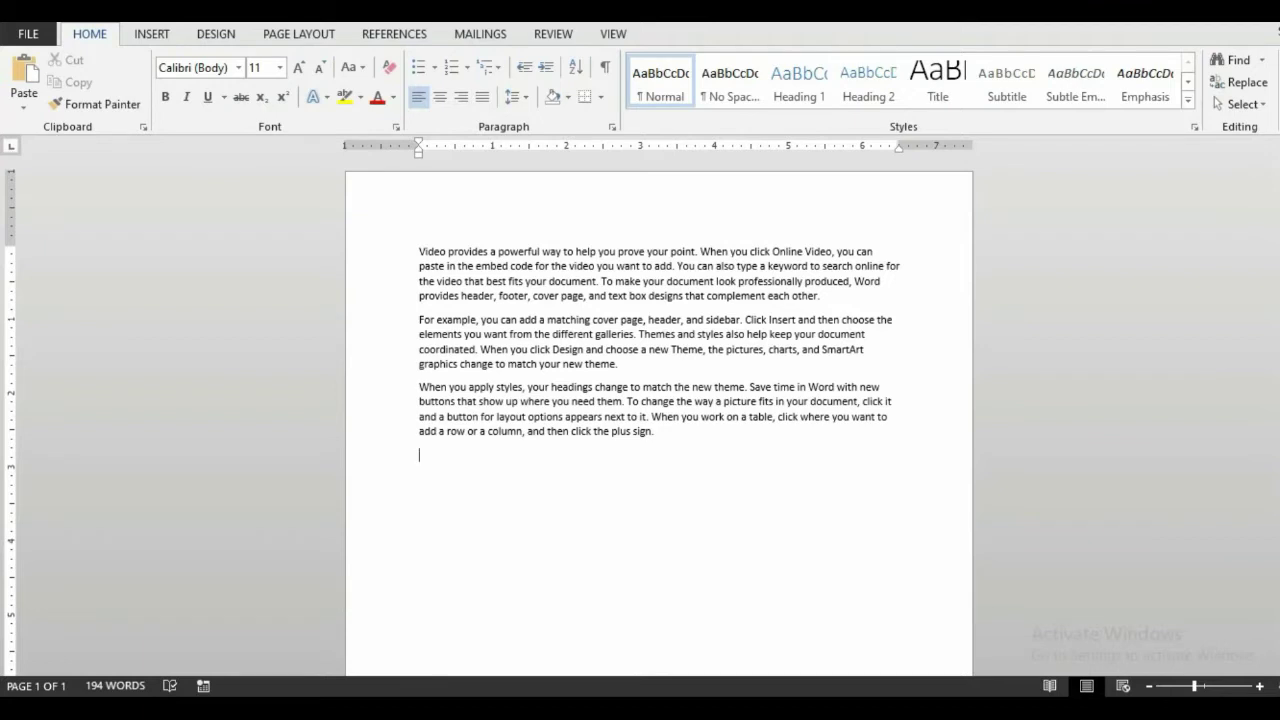
- Format the first paragraph as bold, the second as italic and the third as underlined
drag(387, 251, 372, 345)
key(ctrl+b)
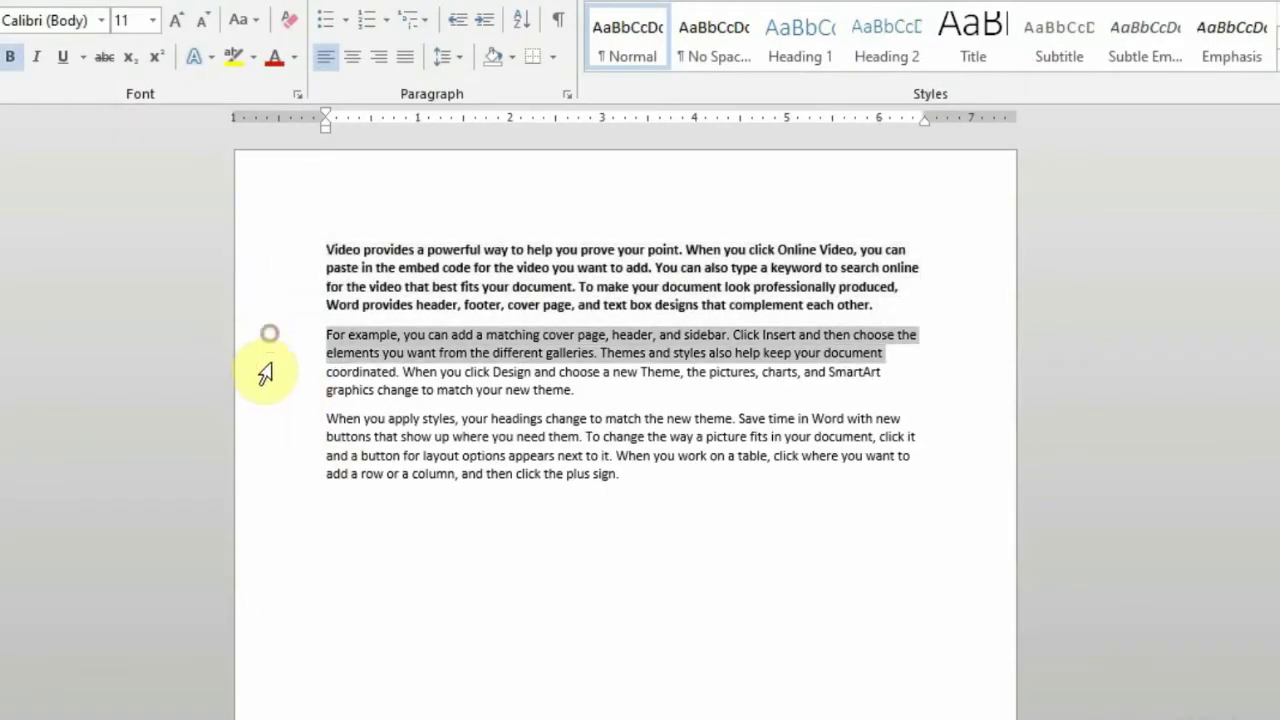
drag(265, 373, 287, 487)
key(ctrl+i)
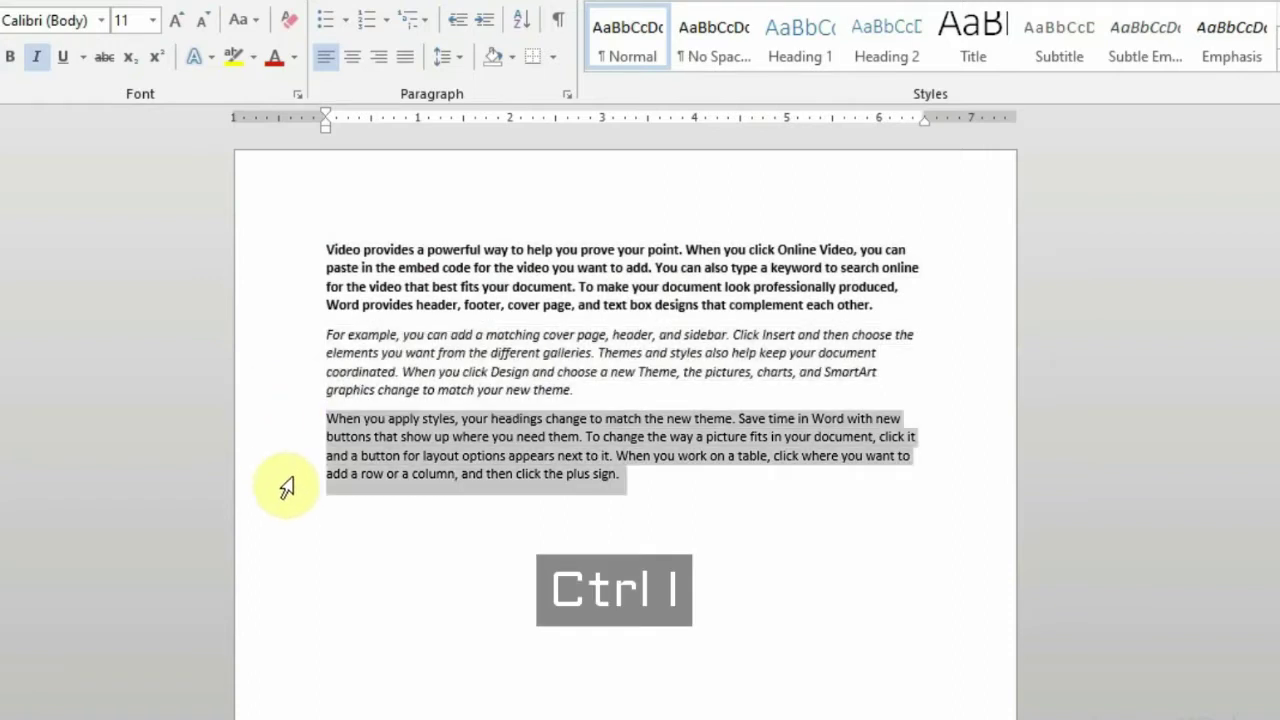
key(ctrl+u)
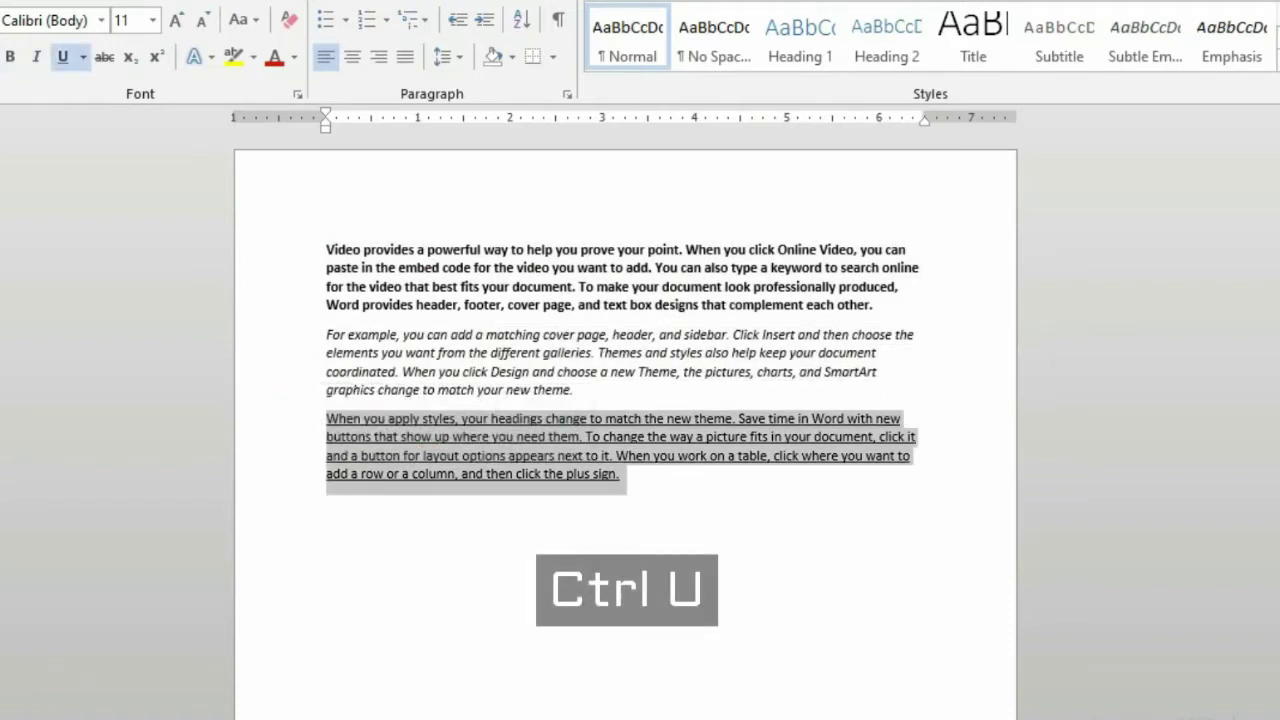
- Copy the bold first paragraph and paste it below the underlined paragraph
double_click(294, 260)
key(ctrl+c)
click(352, 525)
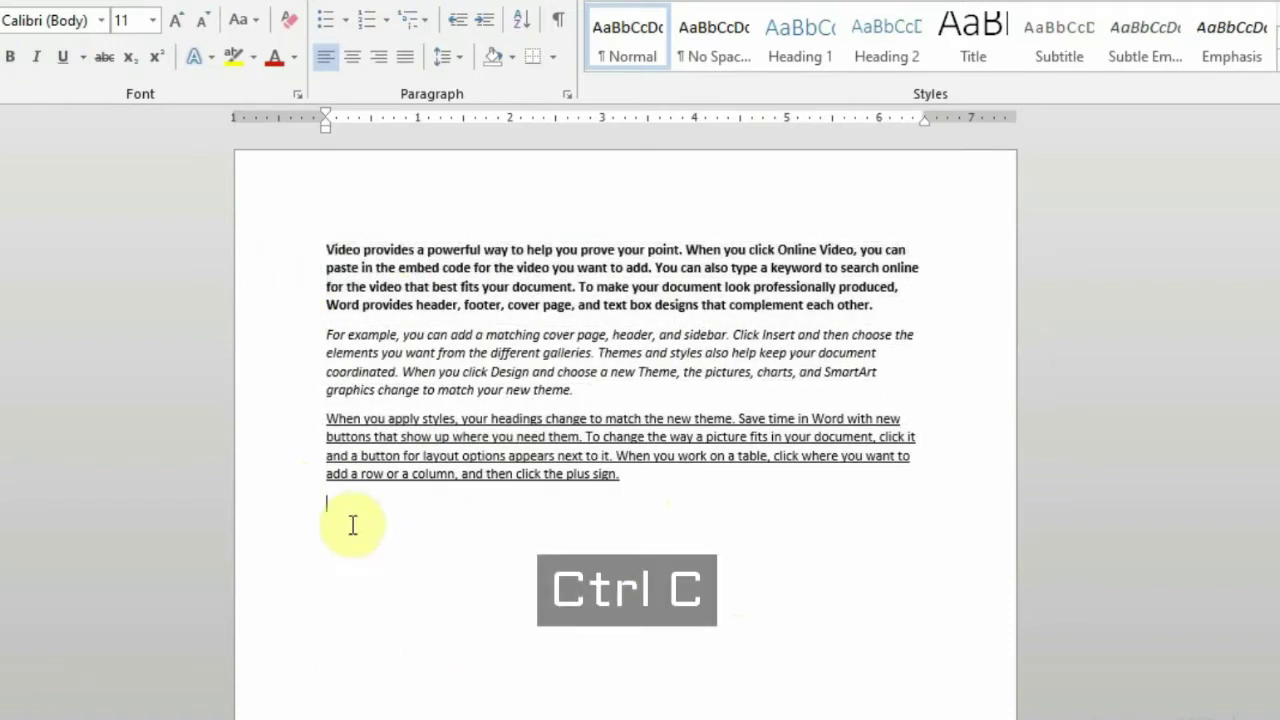
key(ctrl+v)
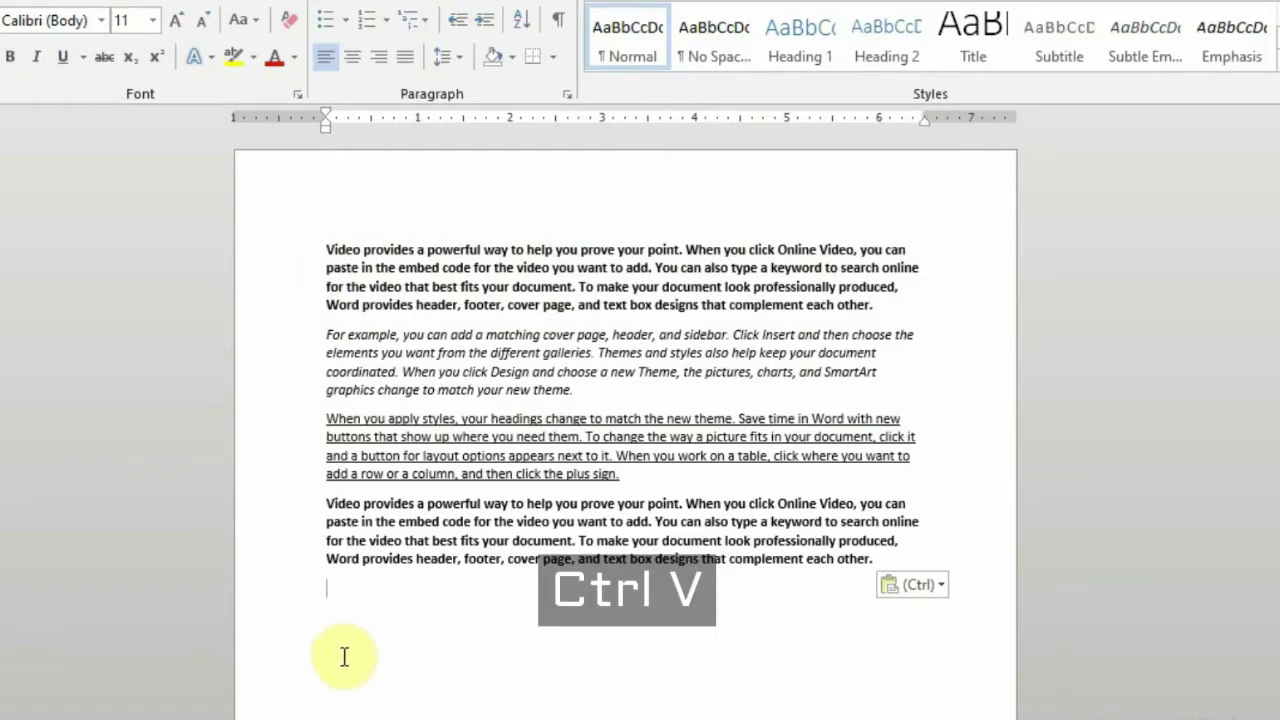
- Cut the italic second paragraph and paste it at the end of the document
drag(286, 331, 286, 400)
key(ctrl+x)
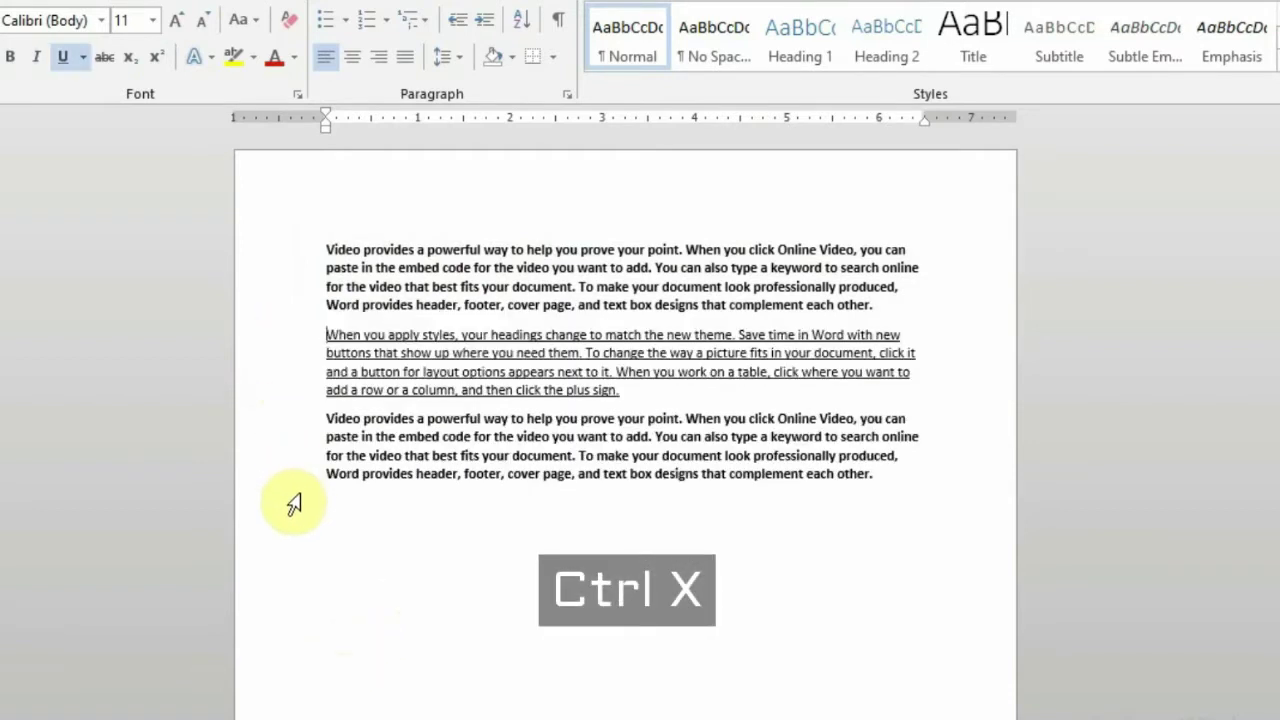
click(351, 516)
key(ctrl+v)
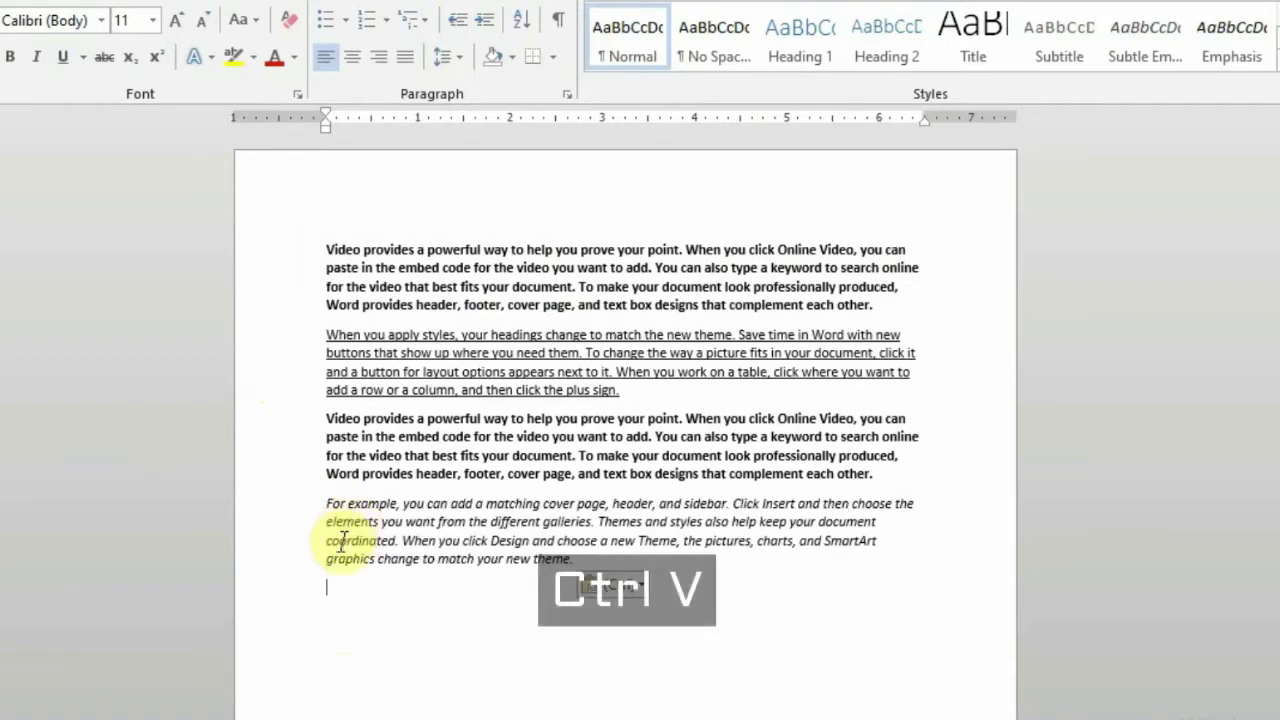
- Undo the last paste of the italic paragraph and redo it
key(ctrl+z)
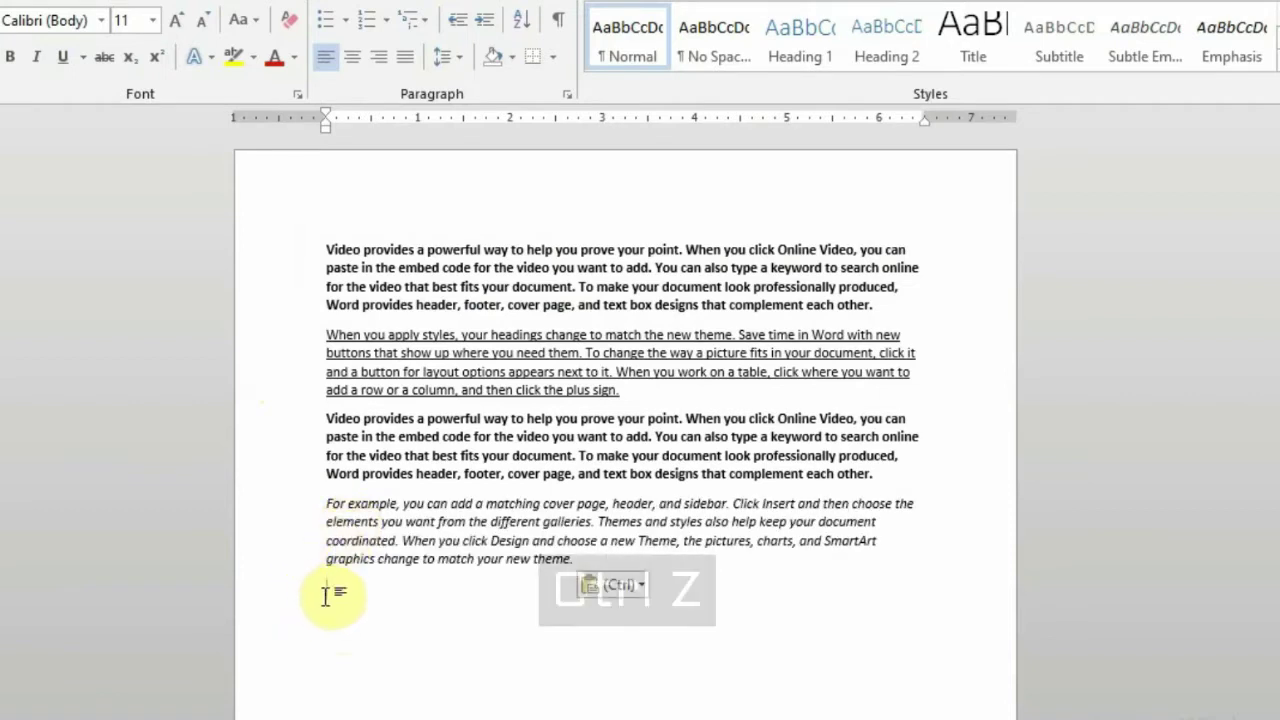
key(ctrl+y)
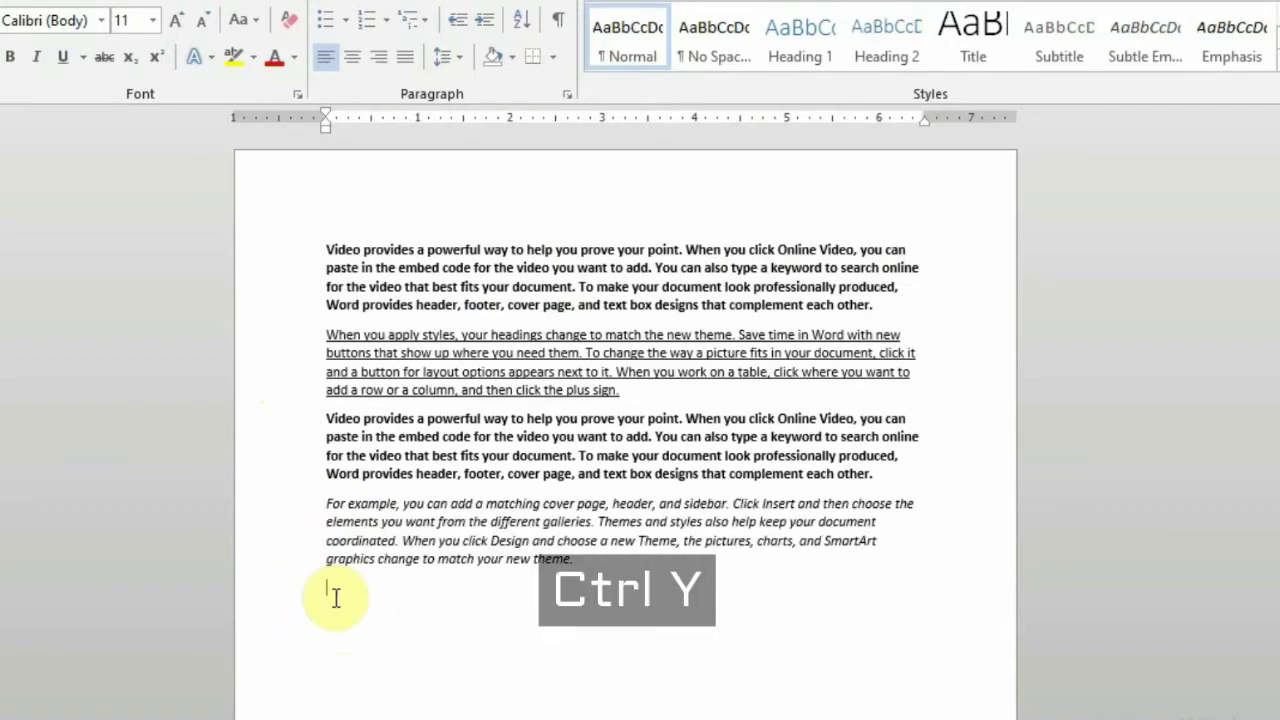
- Select the entire document and align its text centered, right-aligned and back to left-aligned
key(ctrl+a)
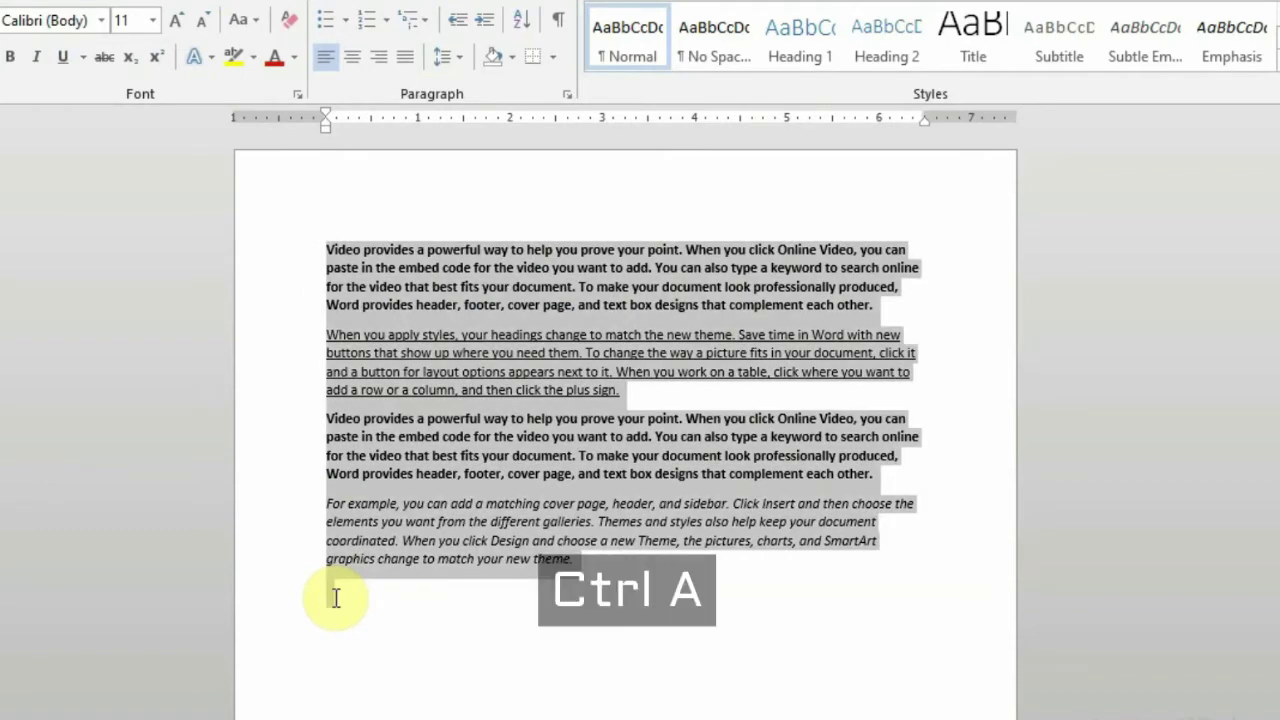
key(ctrl+e)
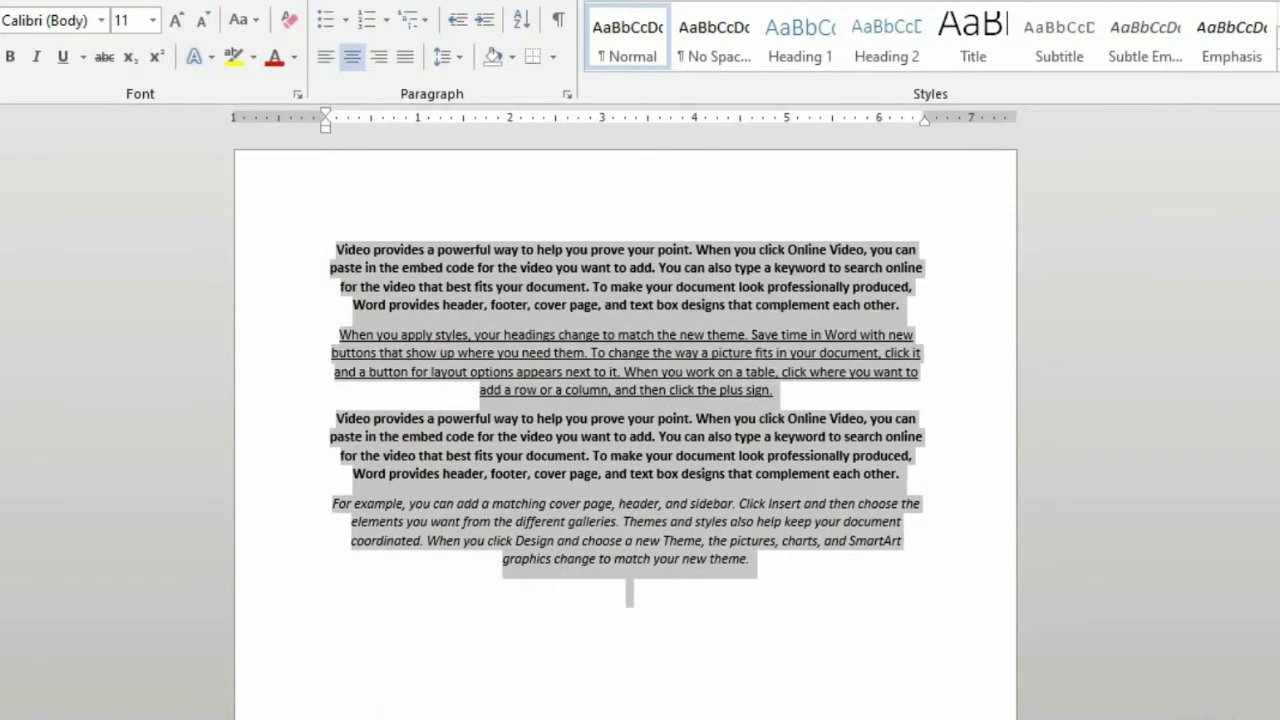
key(ctrl+r)
key(ctrl+l)
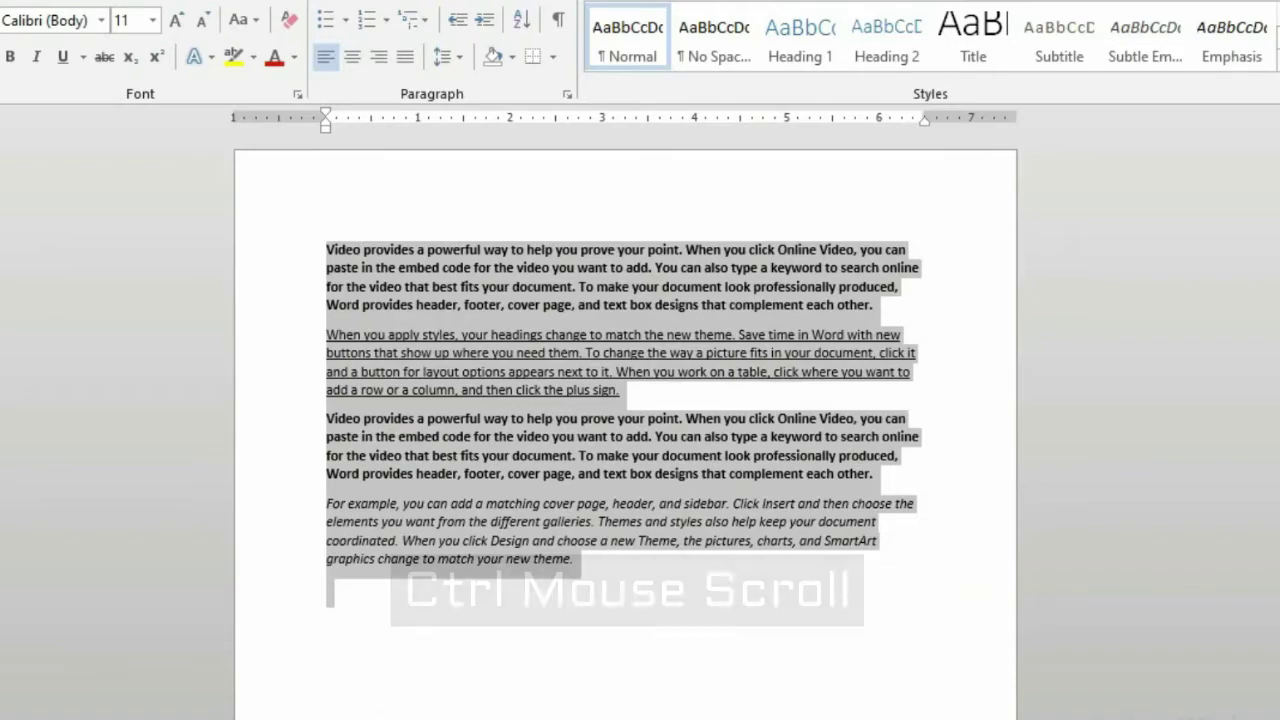
- Change the line spacing of the entire text to single, then double, and finally 1.5 lines
ctrl+scroll(600, 686, up, 5)
ctrl+scroll(612, 440, down, 8)
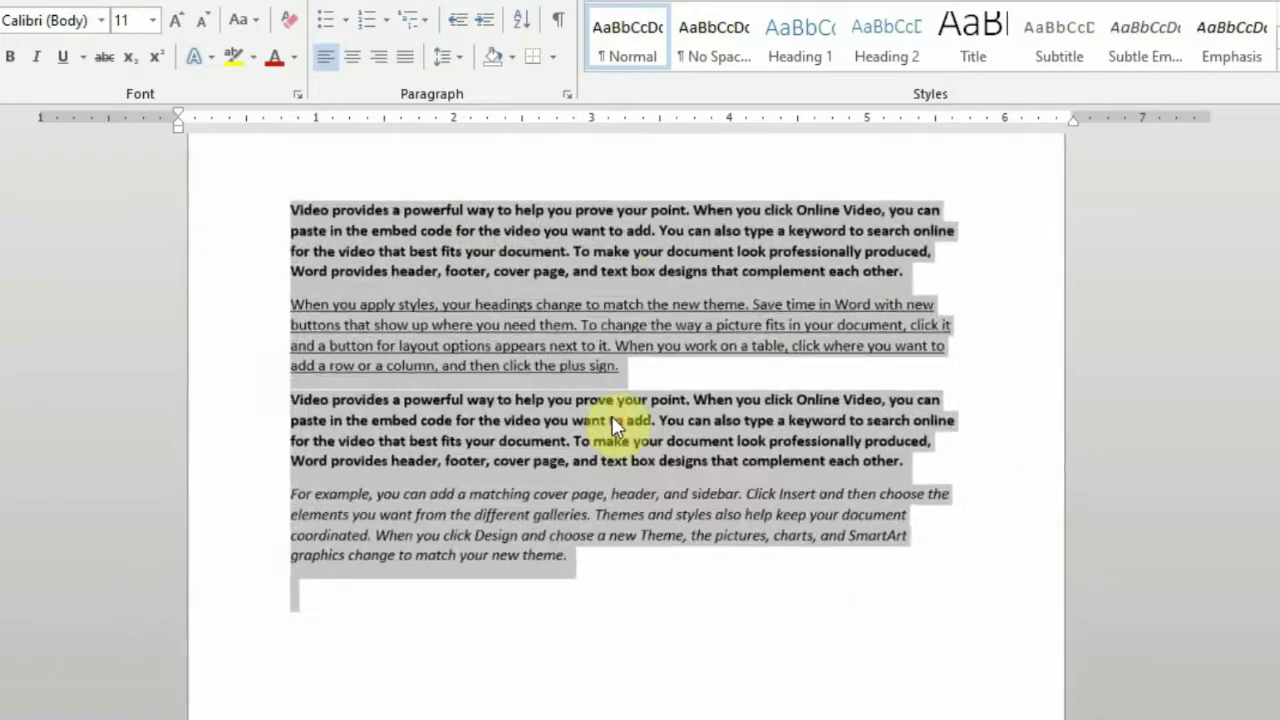
ctrl+scroll(610, 261, up, 6)
key(ctrl+1)
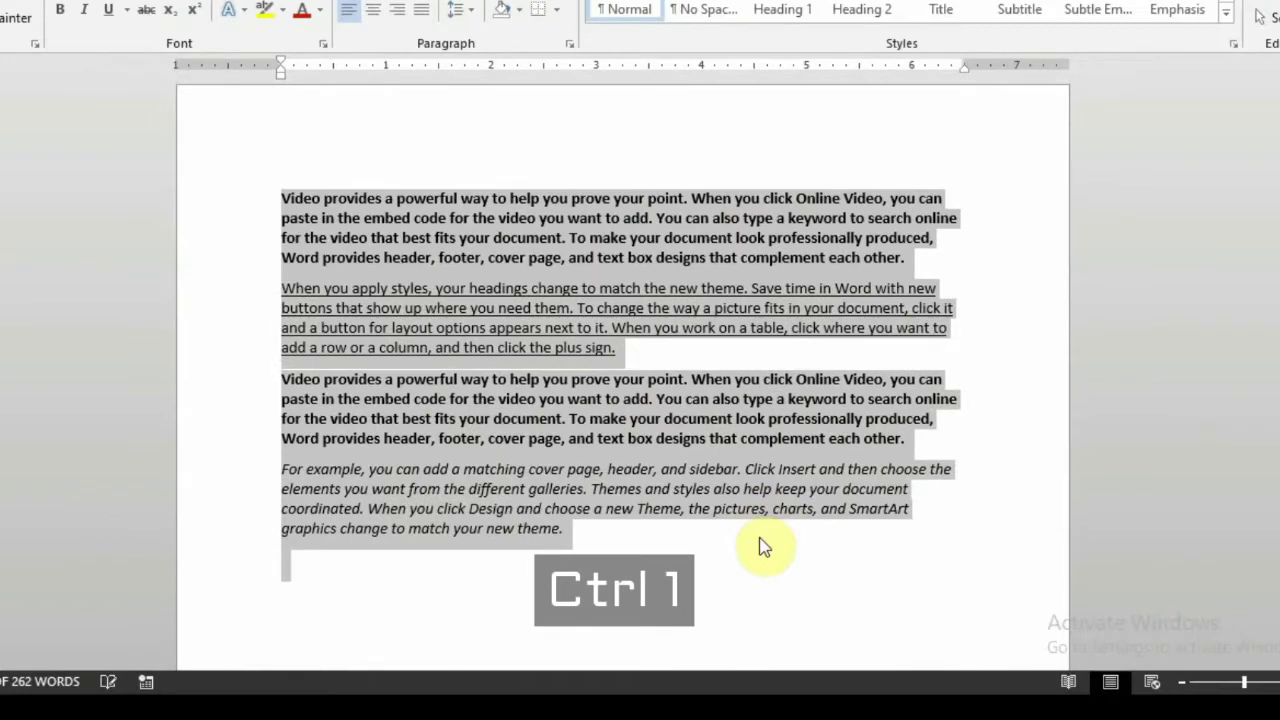
key(ctrl+2)
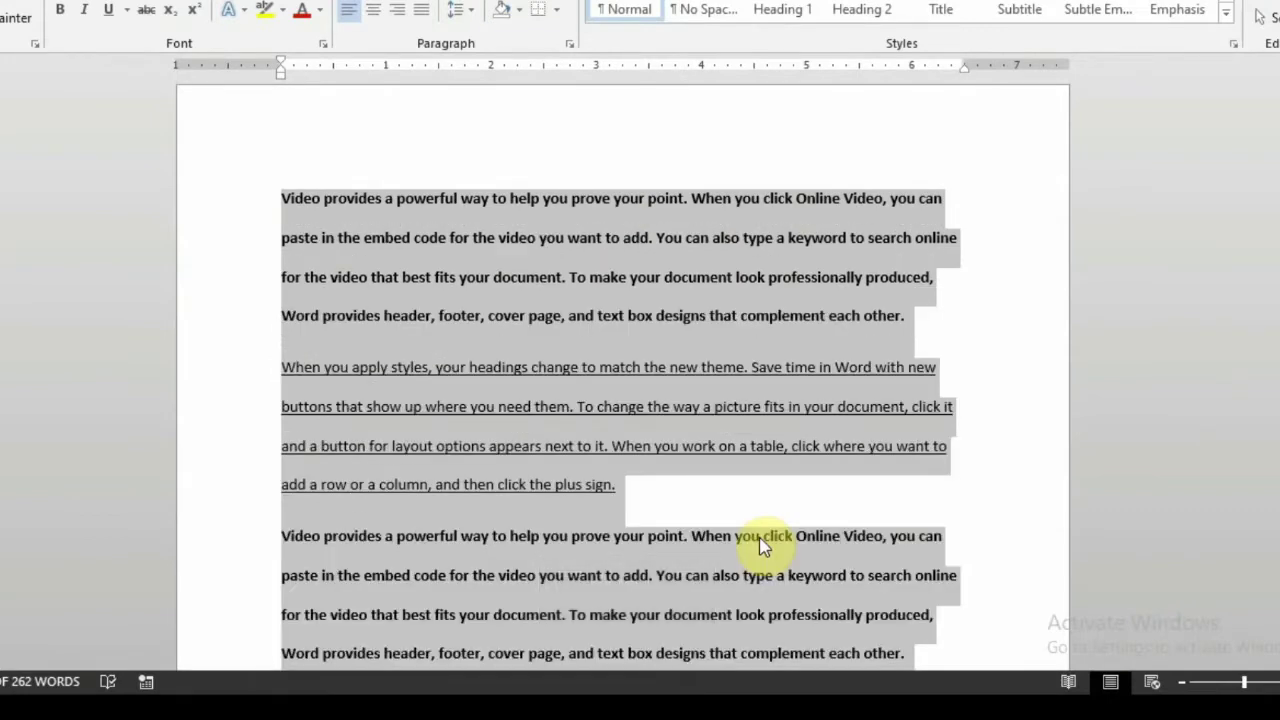
key(ctrl+5)
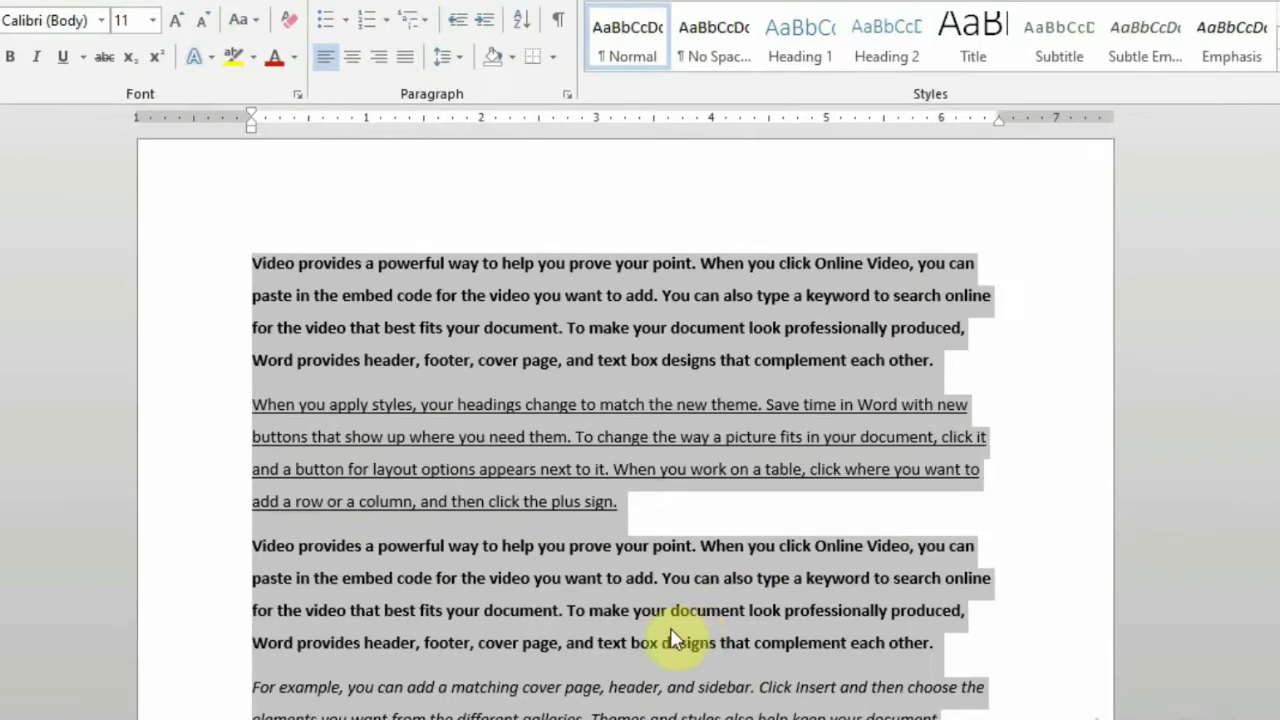
- Move the text cursor to the end of the document, to its beginning and back to the end
key(ctrl+End)
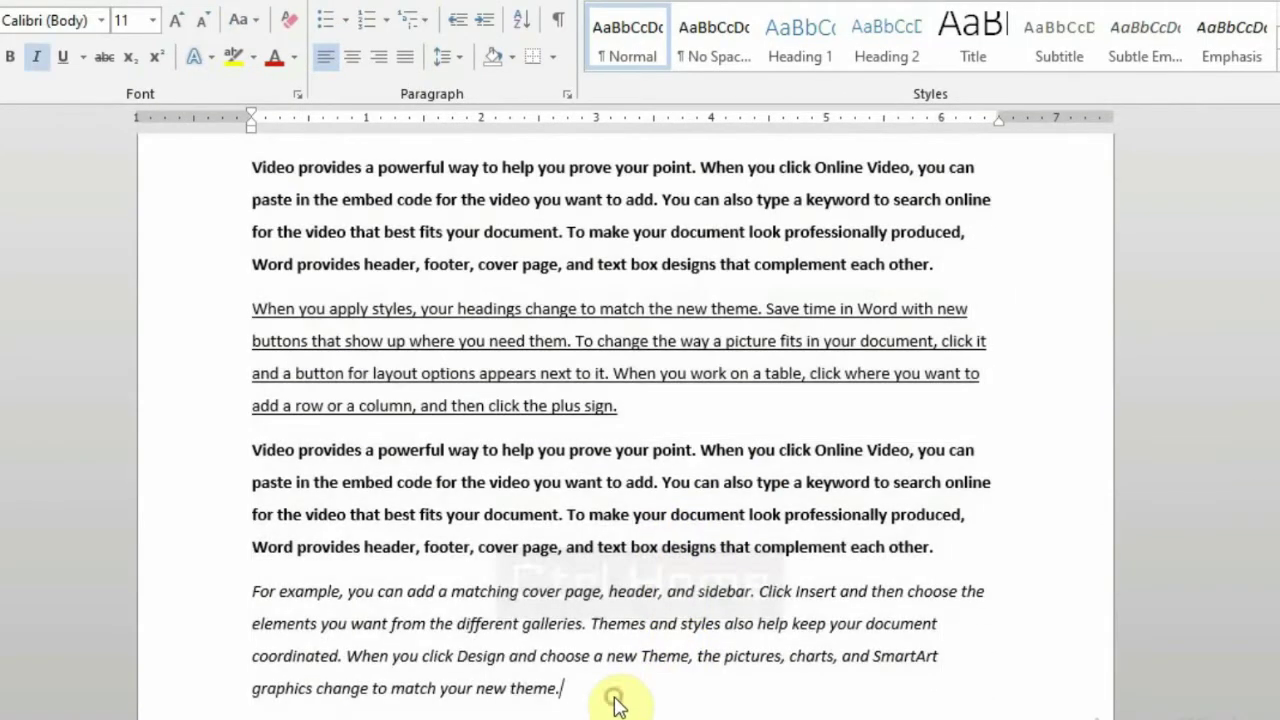
key(ctrl+Home)
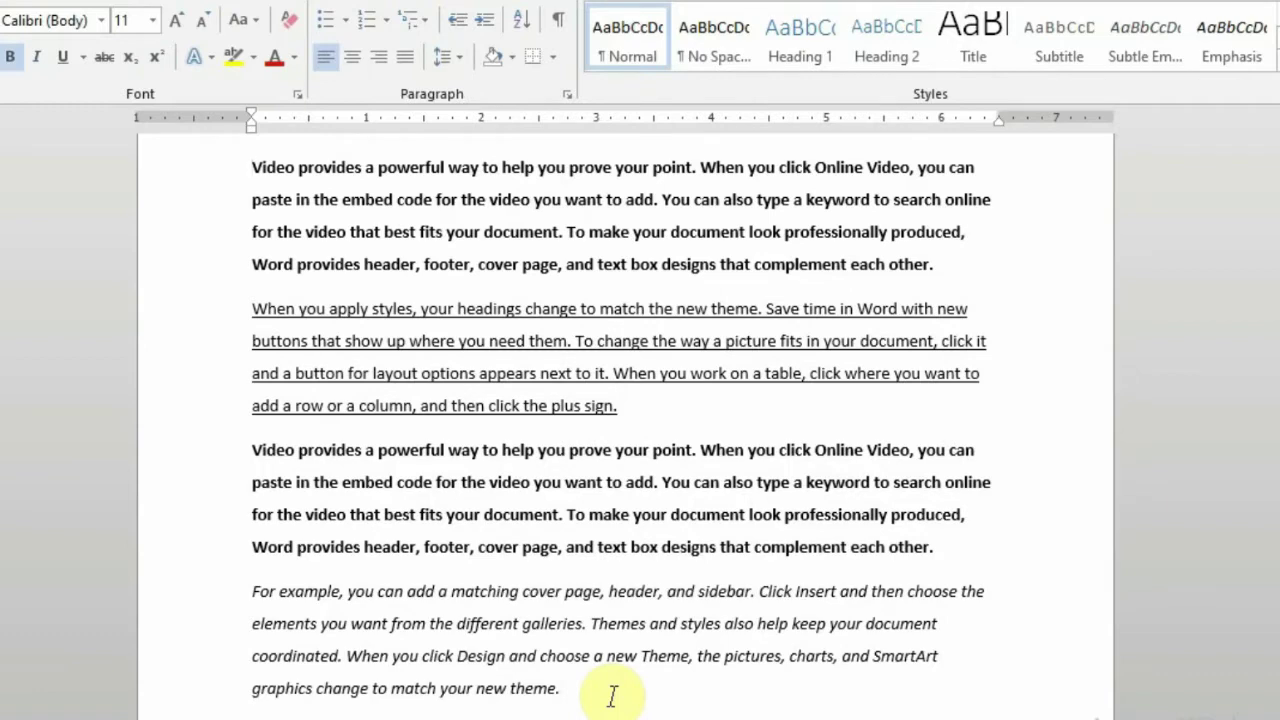
key(ctrl+End)
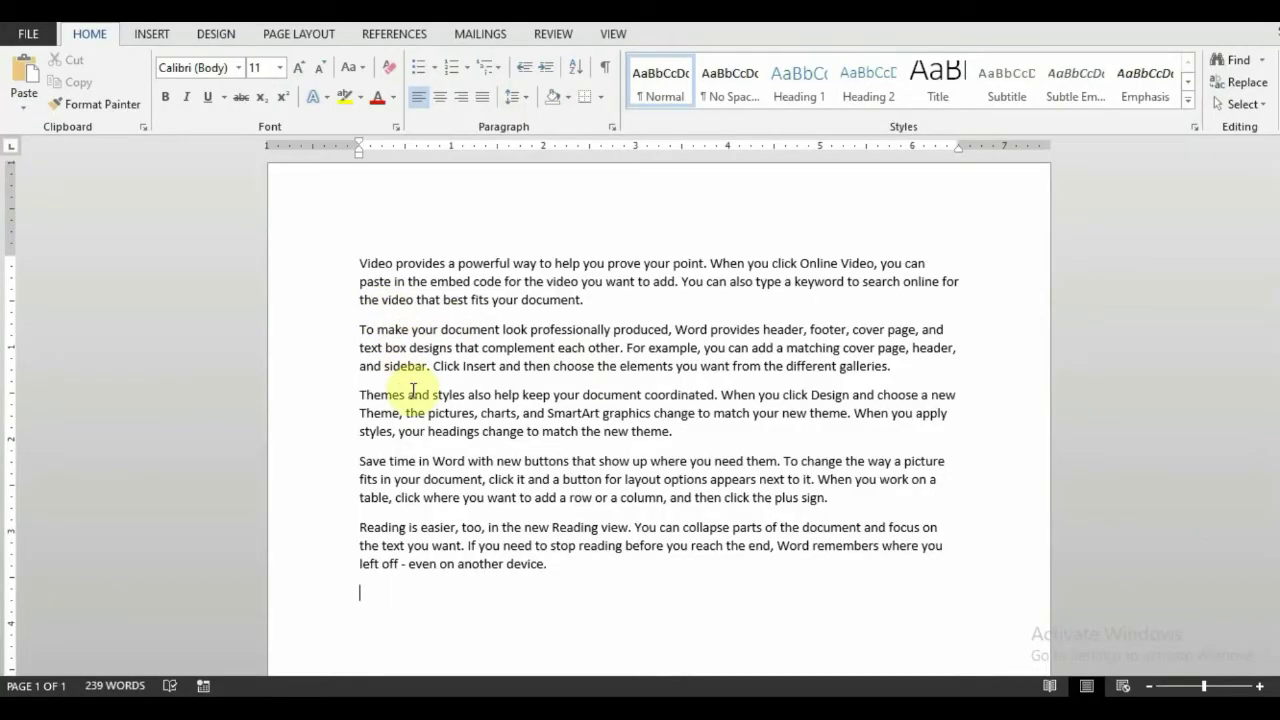
- Cycle the letter case of the third paragraph, starting with "Themes and styles", through sentence case, uppercase and lowercase
click(359, 395)
triple_click(410, 402)
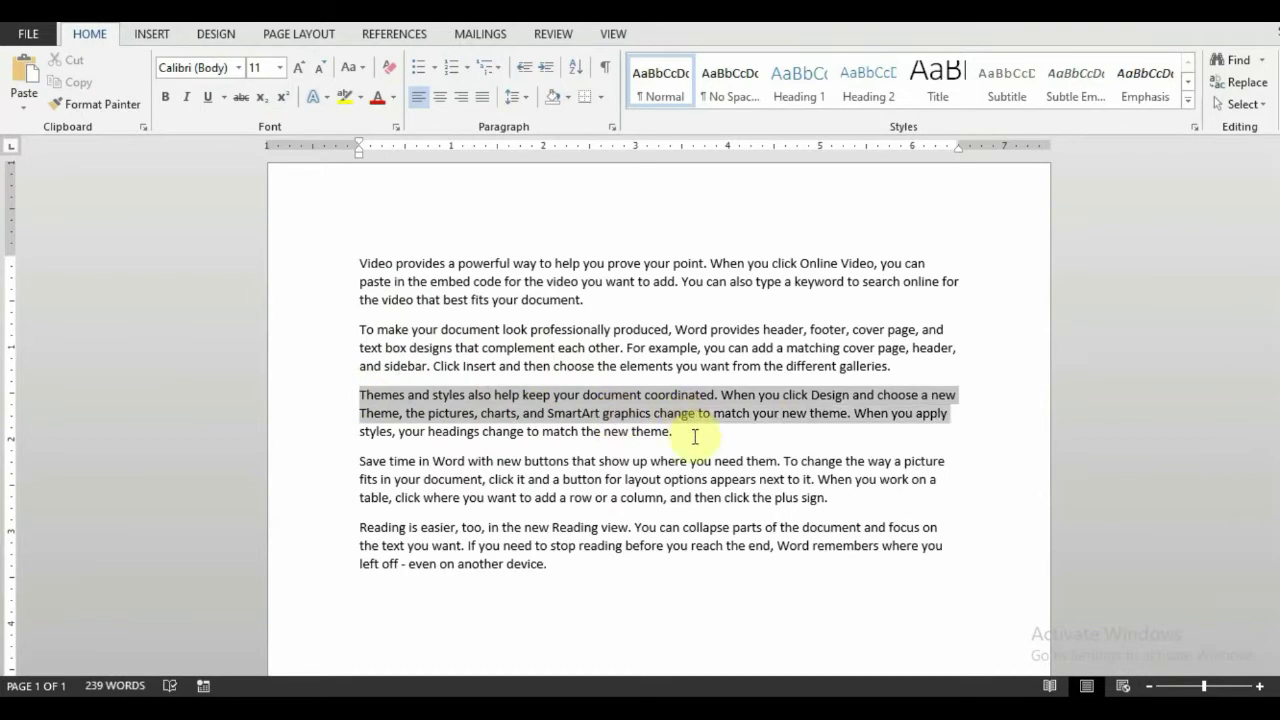
key(shift+F3)
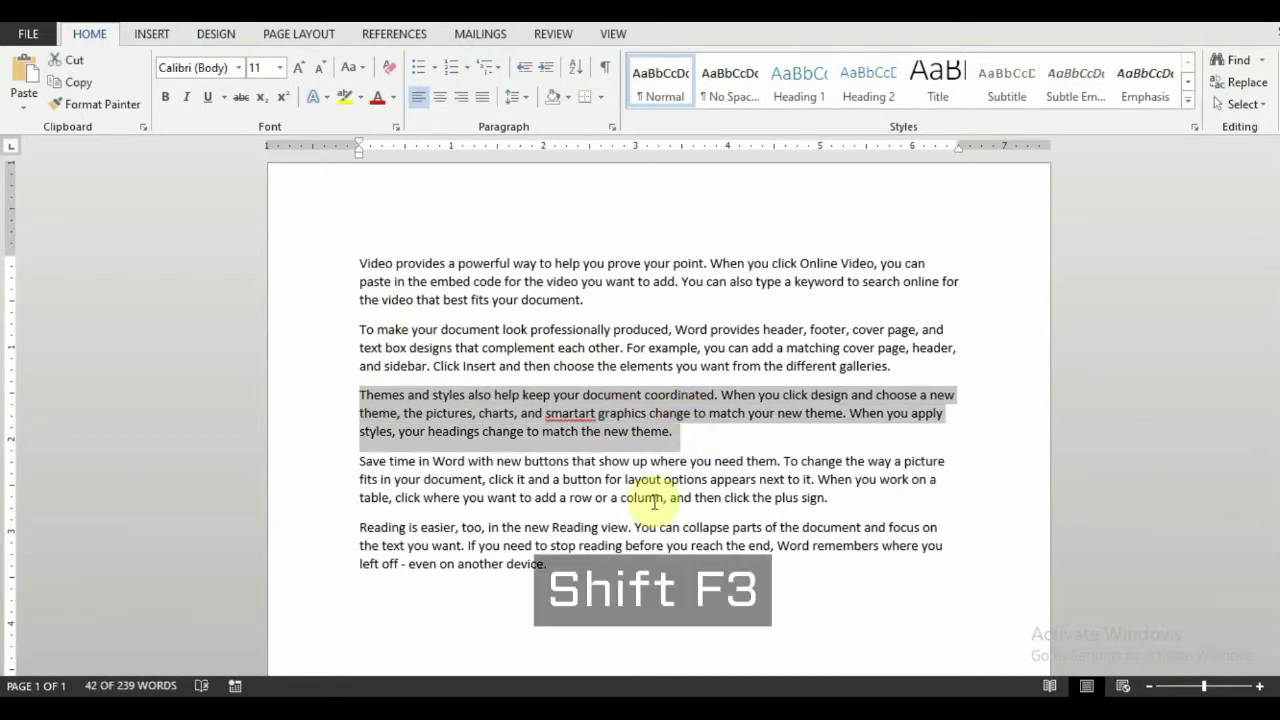
key(shift+F3)
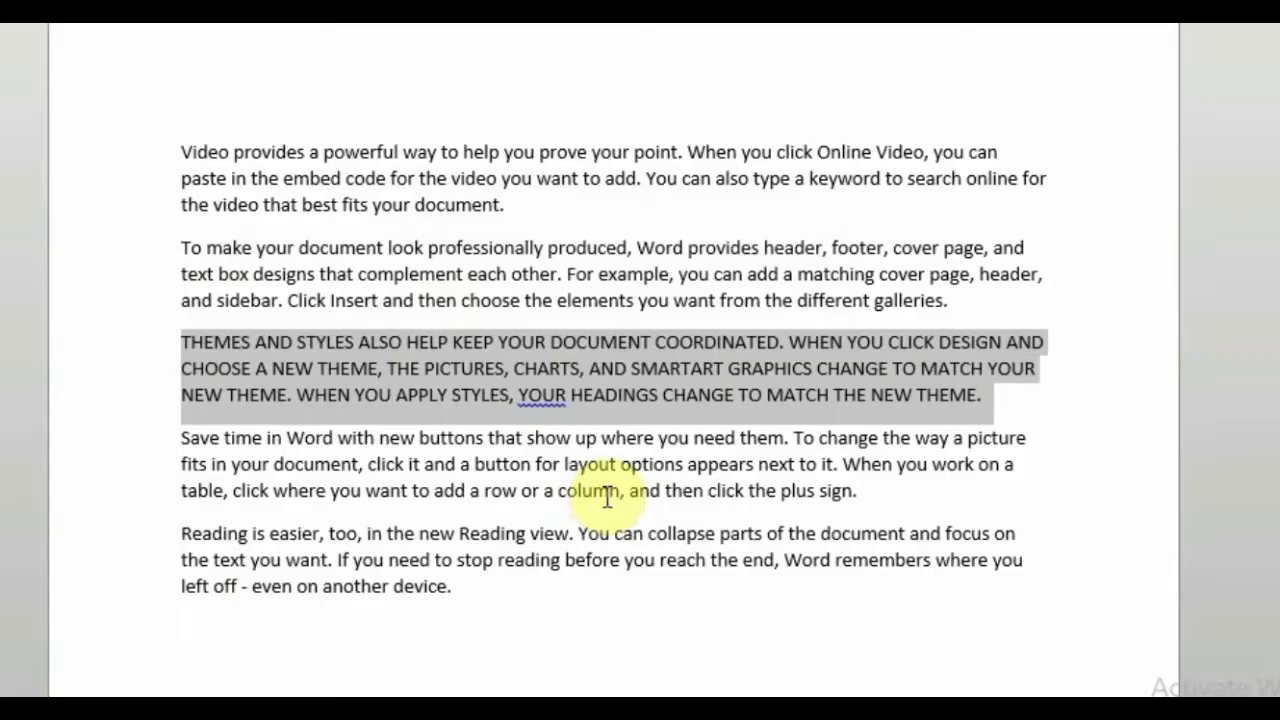
key(shift+F3)
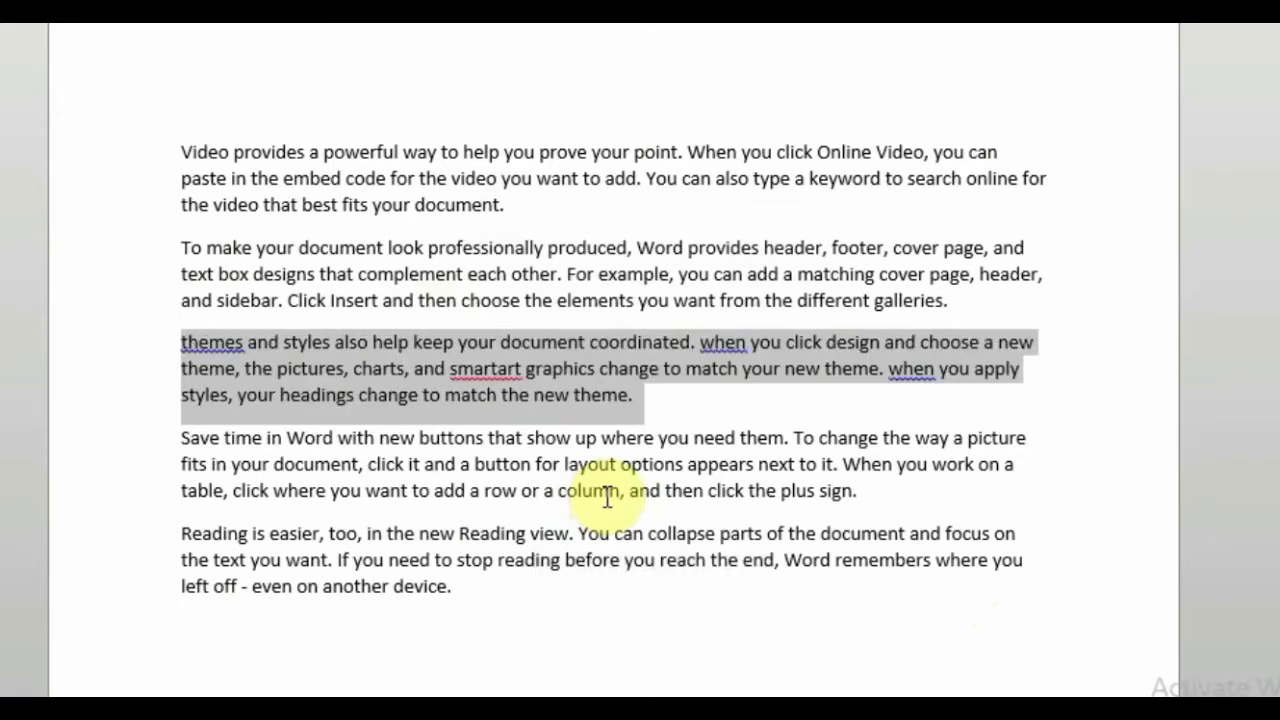
key(shift+F3)
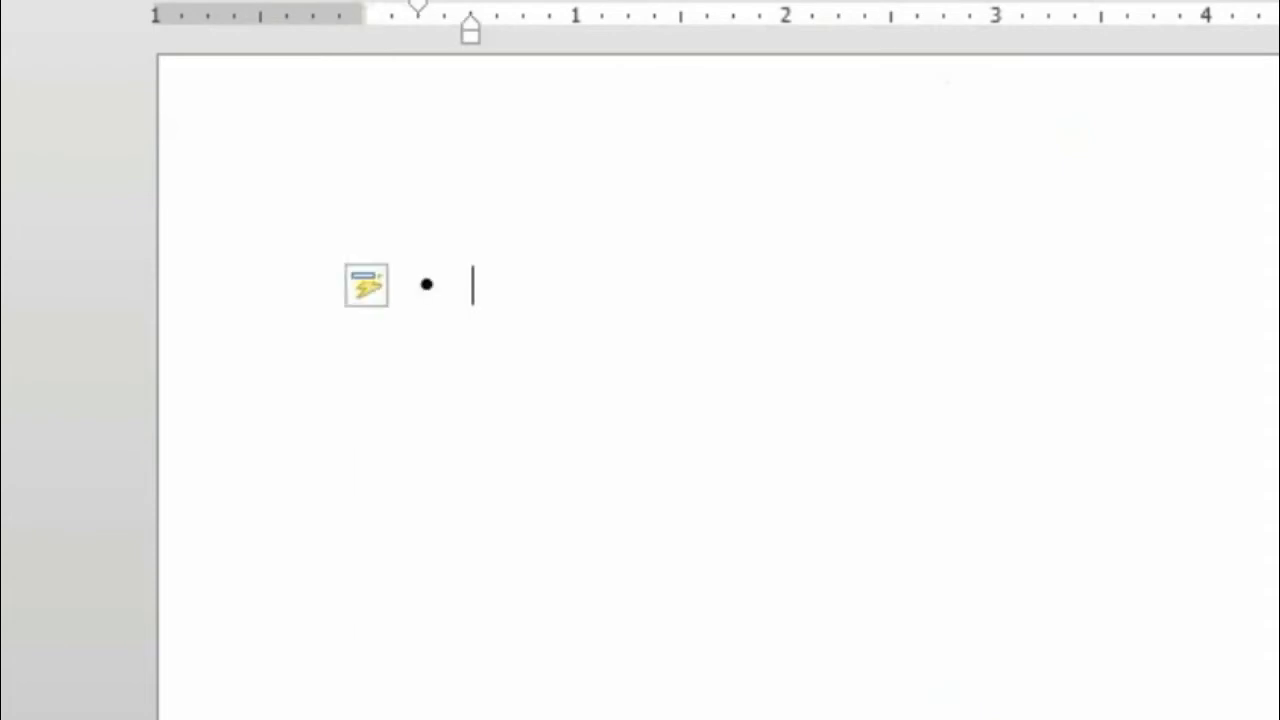
- Enter Apple, Orange and Banana as separate items of the round-bulleted list
text(Apple)
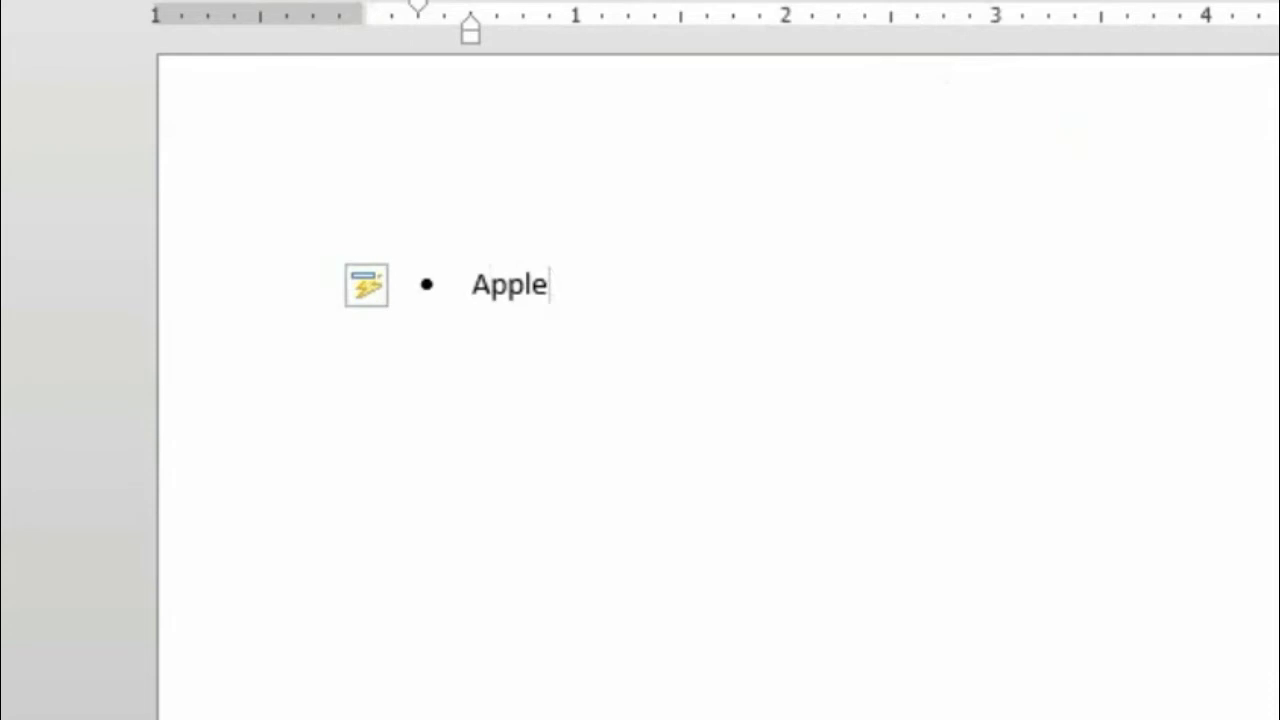
key(Return)
text(Orange)
key(Return)
text(Banana)
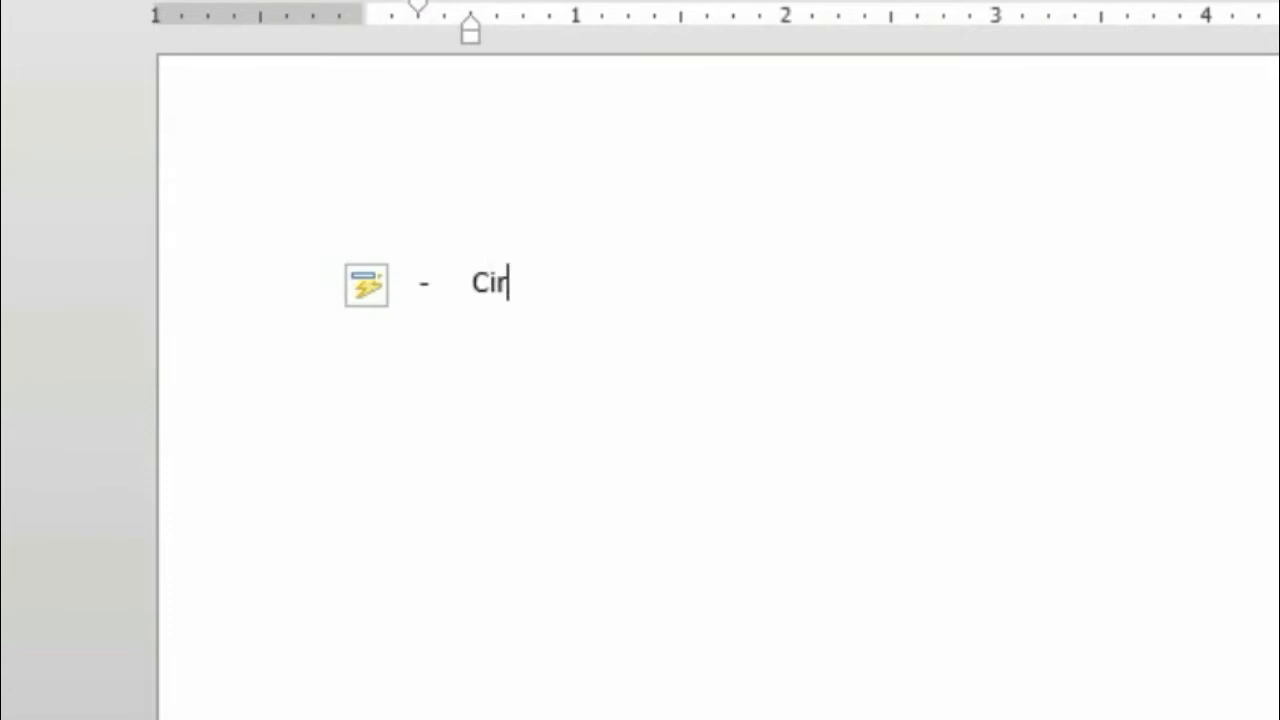
- Add Square and Triangle as further items of the dash-bulleted list
key(Return)
text(Square)
key(Return)
text(Triangle)
key(Return)
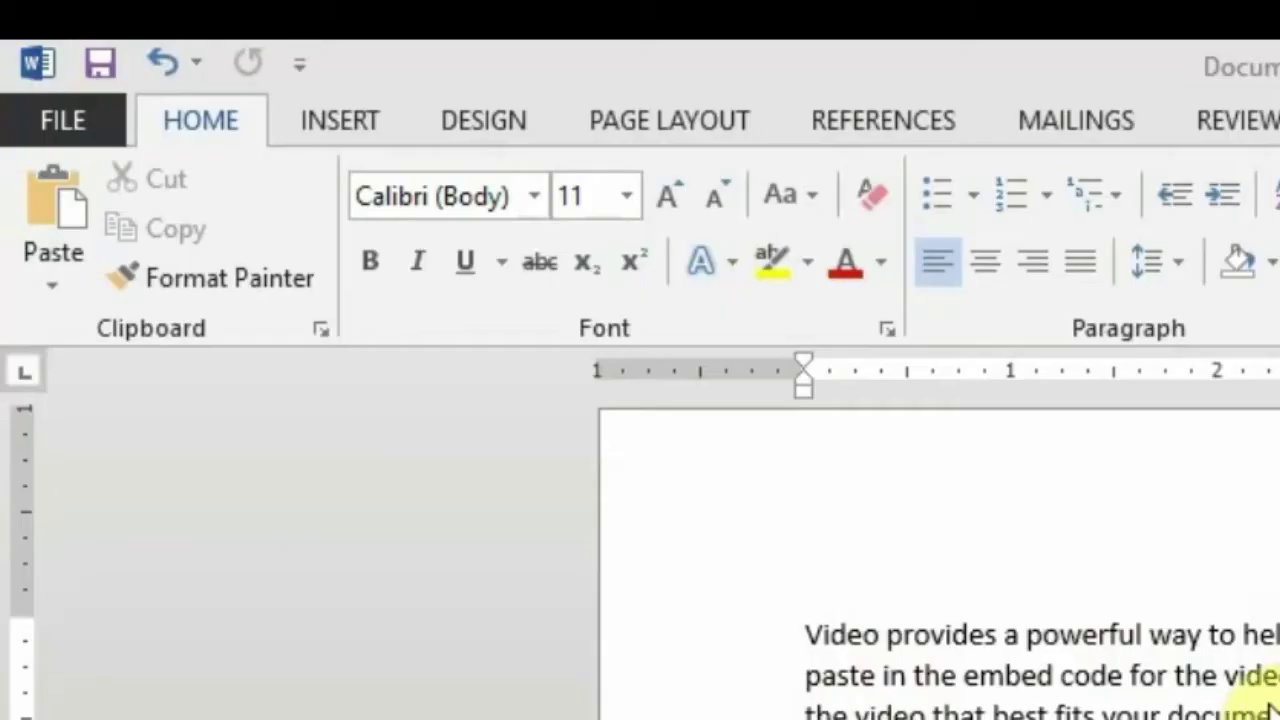
- Add the Speak command from All Commands to the Quick Access Toolbar and have it read the first paragraph aloud
click(296, 67)
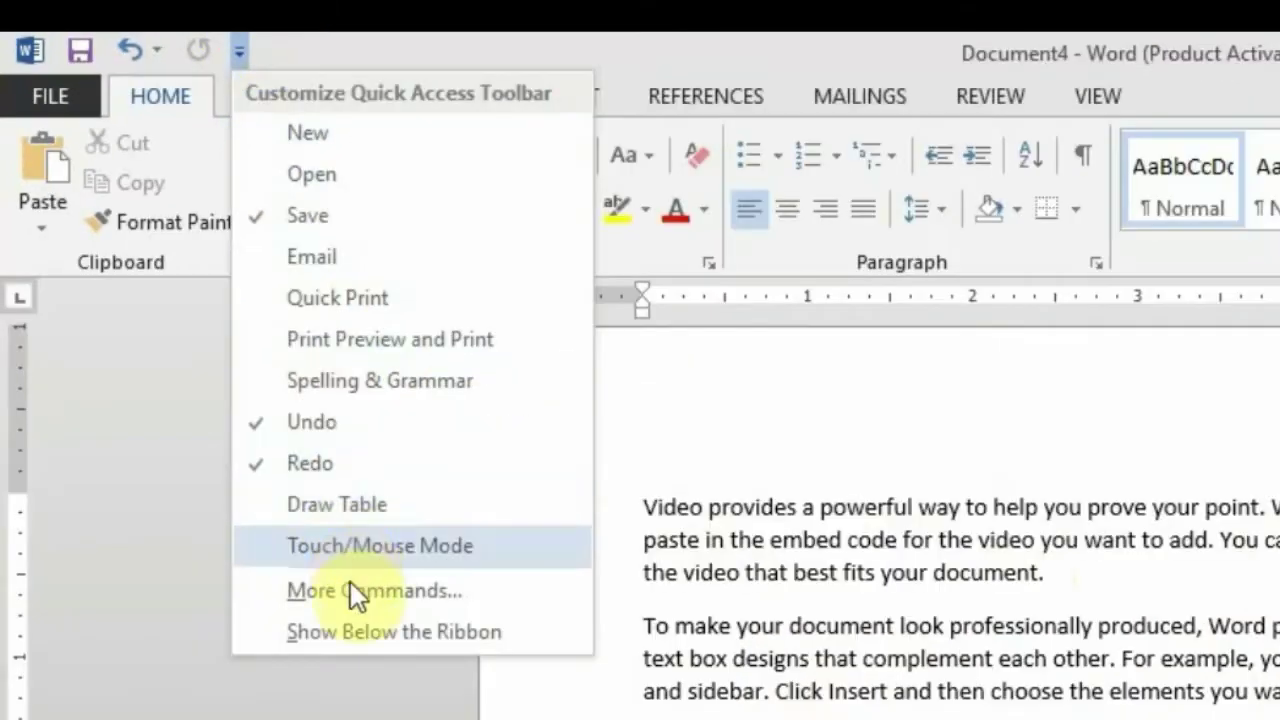
click(440, 719)
click(640, 66)
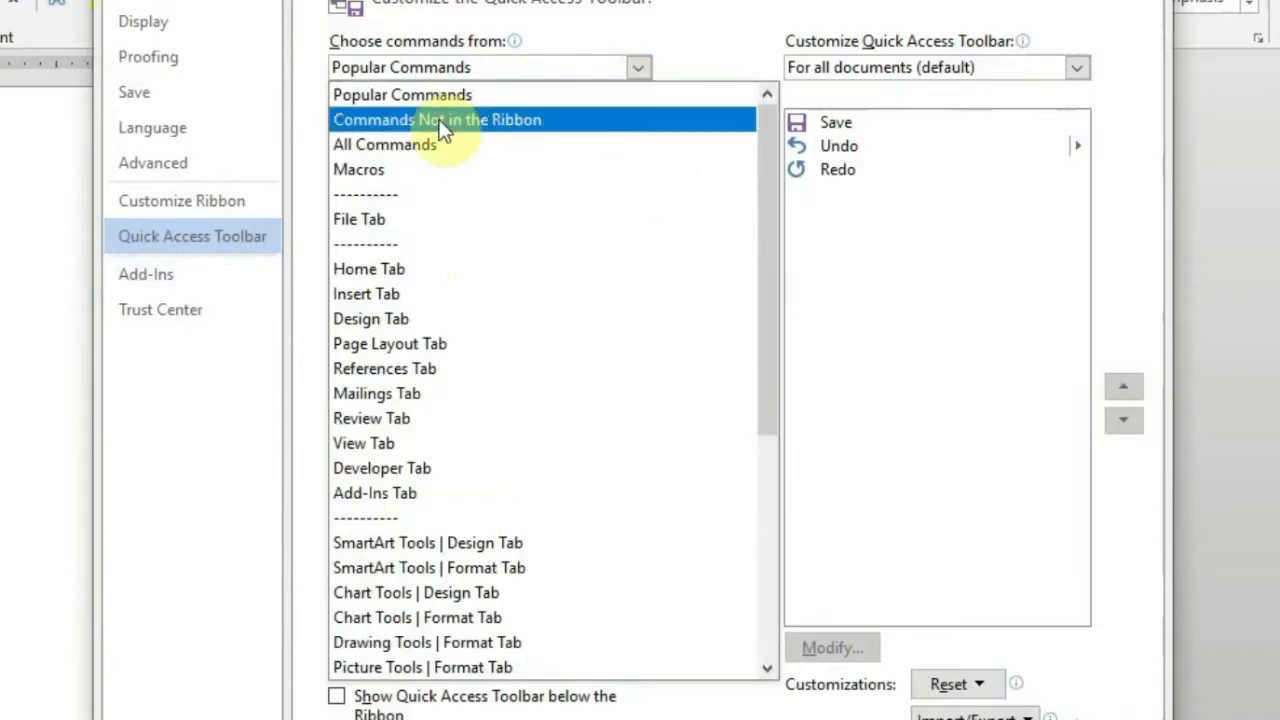
click(385, 144)
click(545, 228)
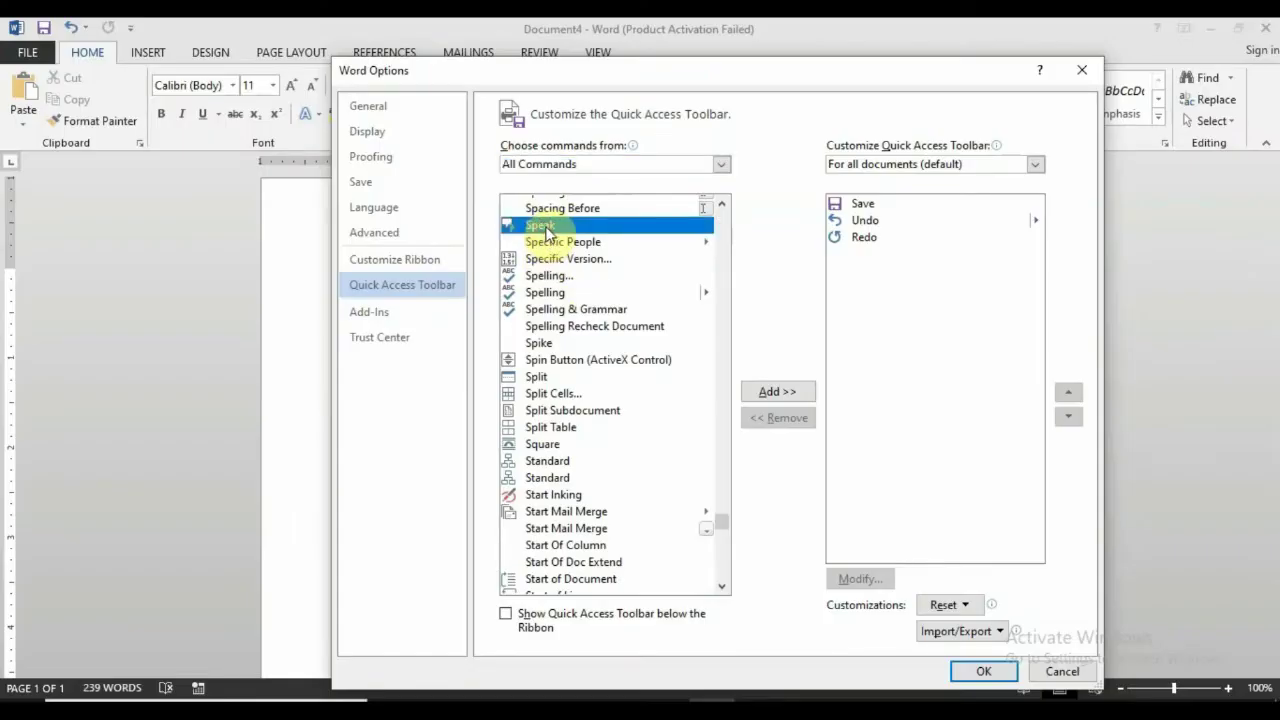
click(776, 391)
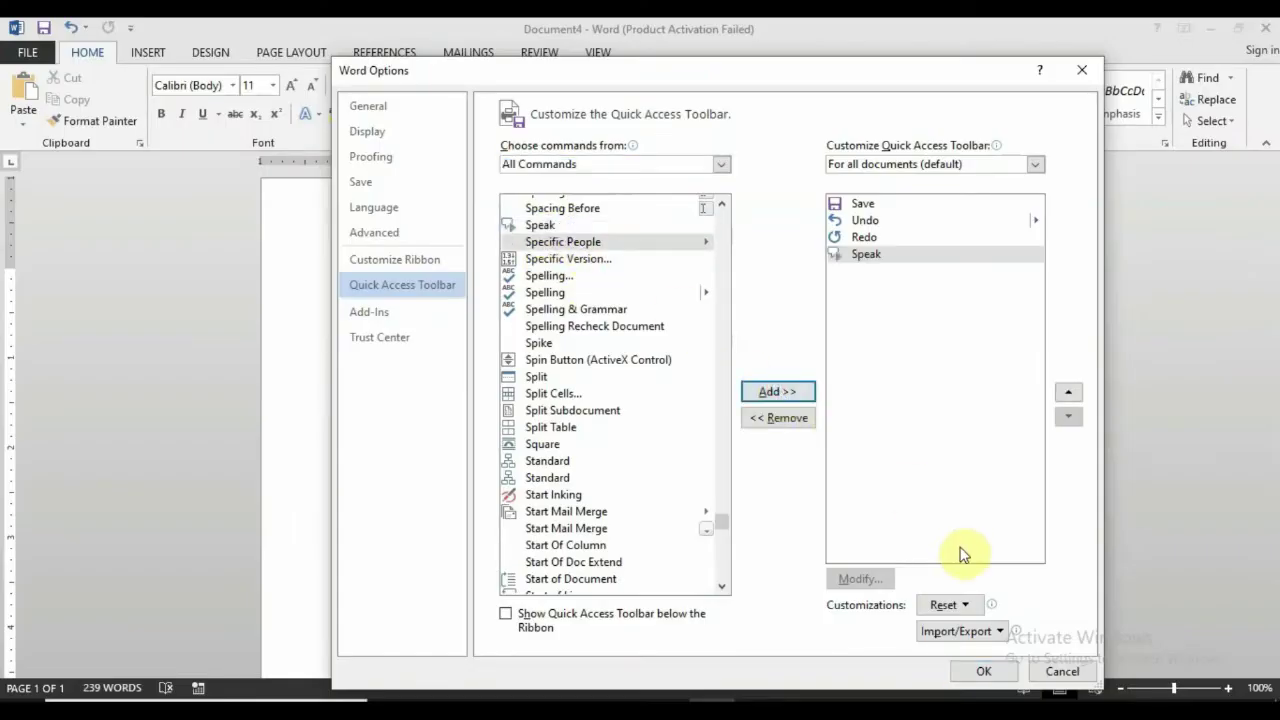
click(973, 671)
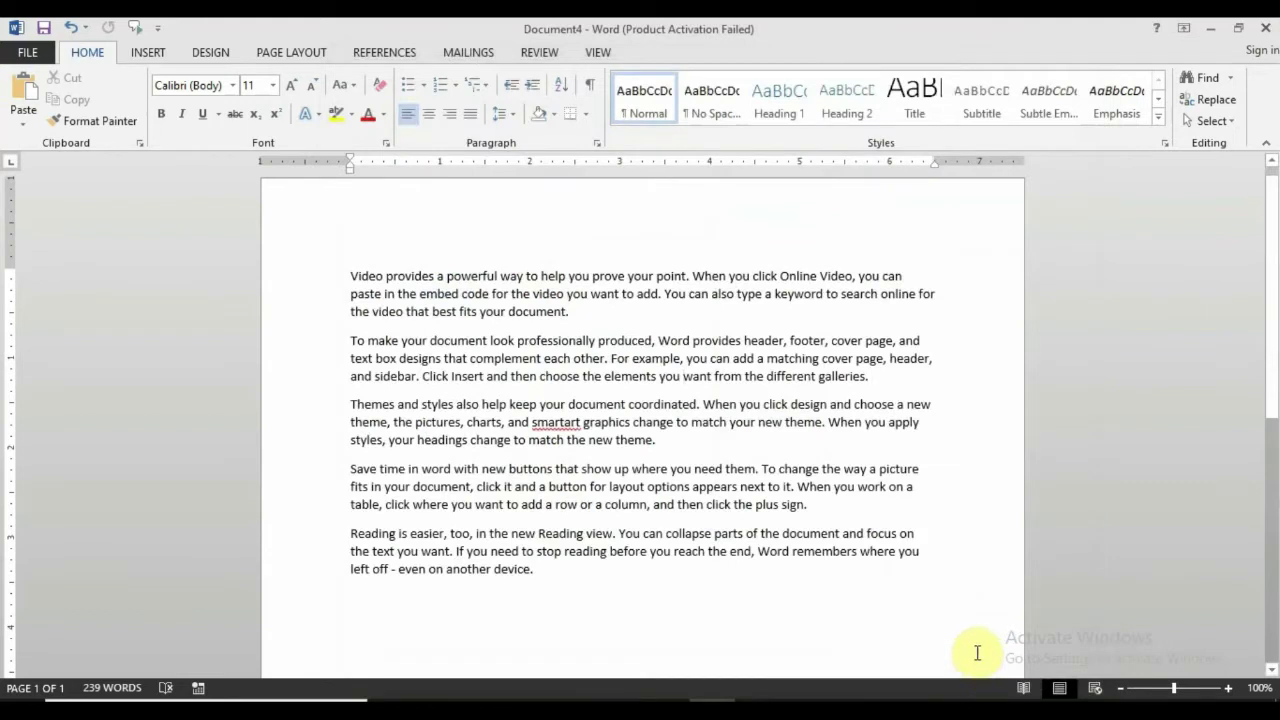
drag(349, 275, 571, 311)
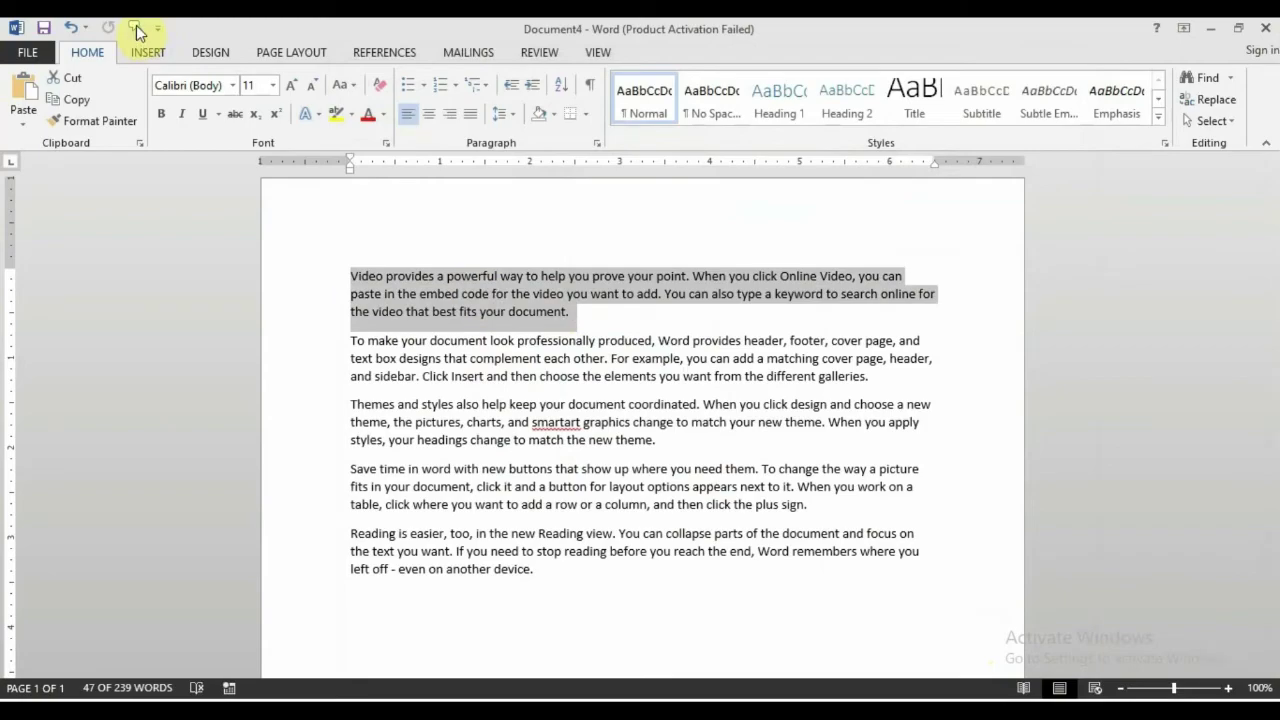
click(136, 30)
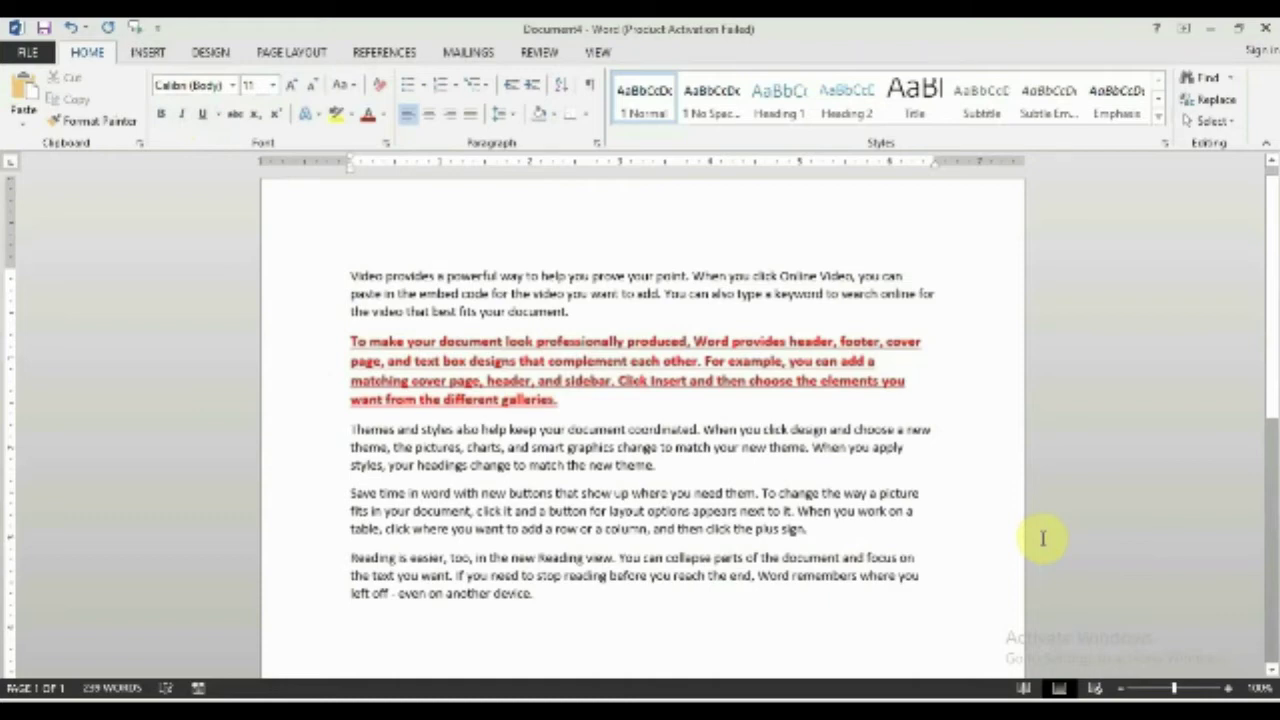
- Pick up the formatting of the red, bold, underlined second paragraph with Format Painter
click(728, 557)
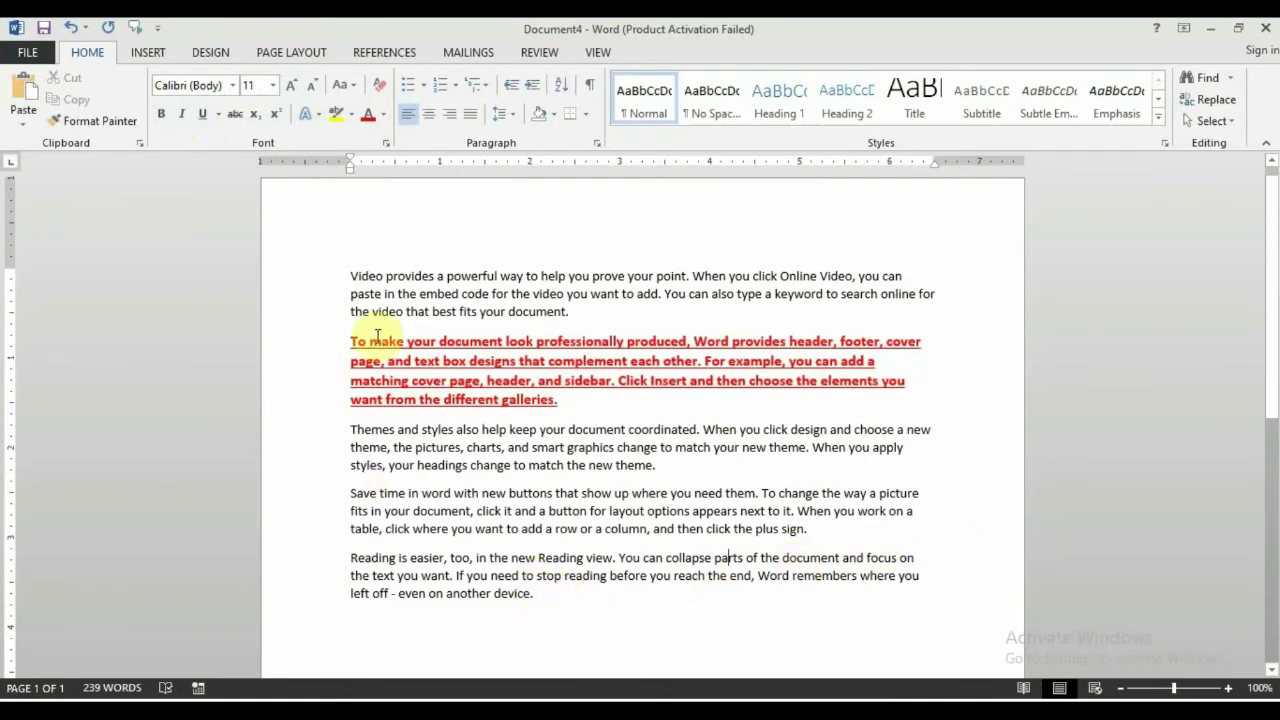
drag(348, 341, 586, 403)
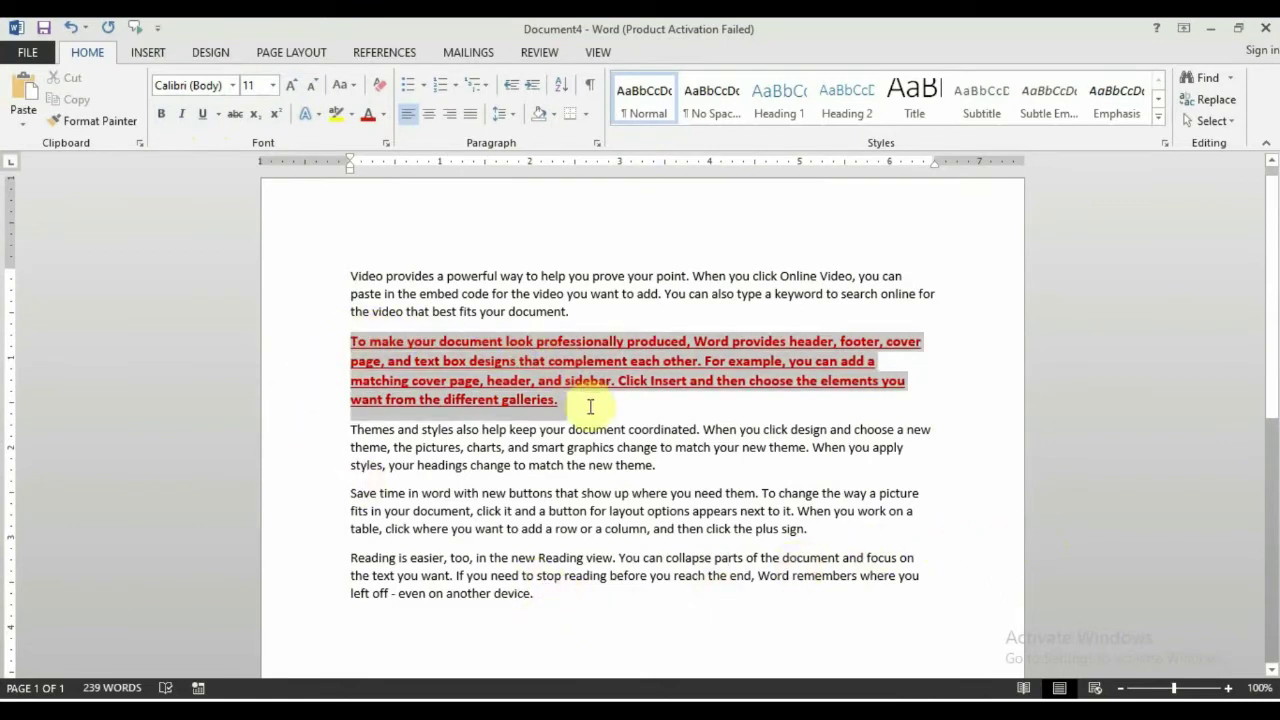
click(88, 120)
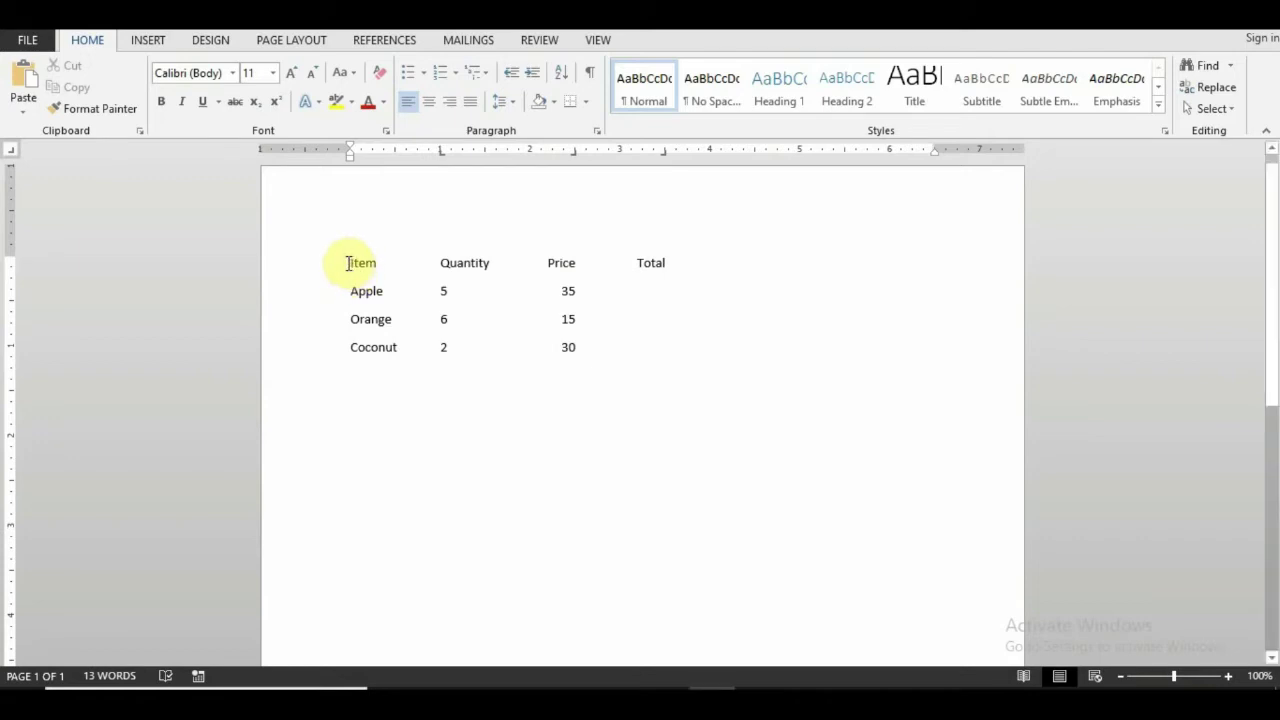
- Convert the tabbed Item, Quantity, Price and Total text into a 4-column table, separating the text at tabs
drag(346, 263, 634, 360)
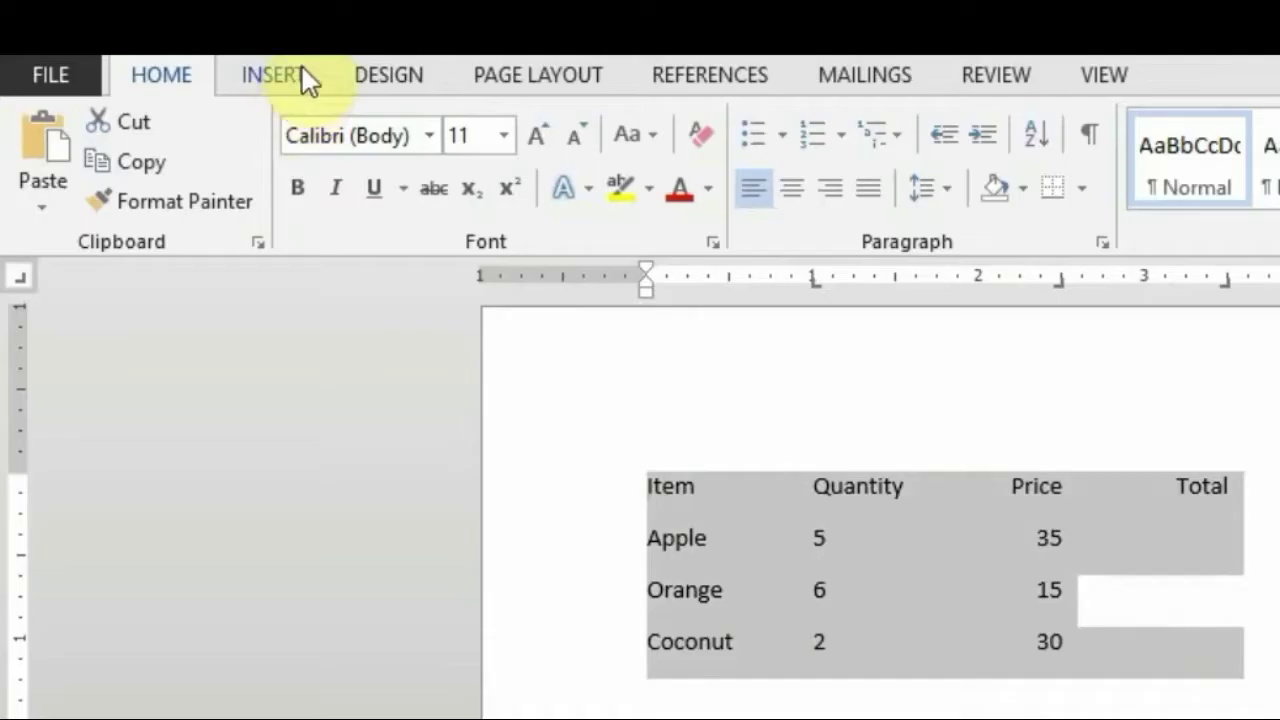
click(160, 39)
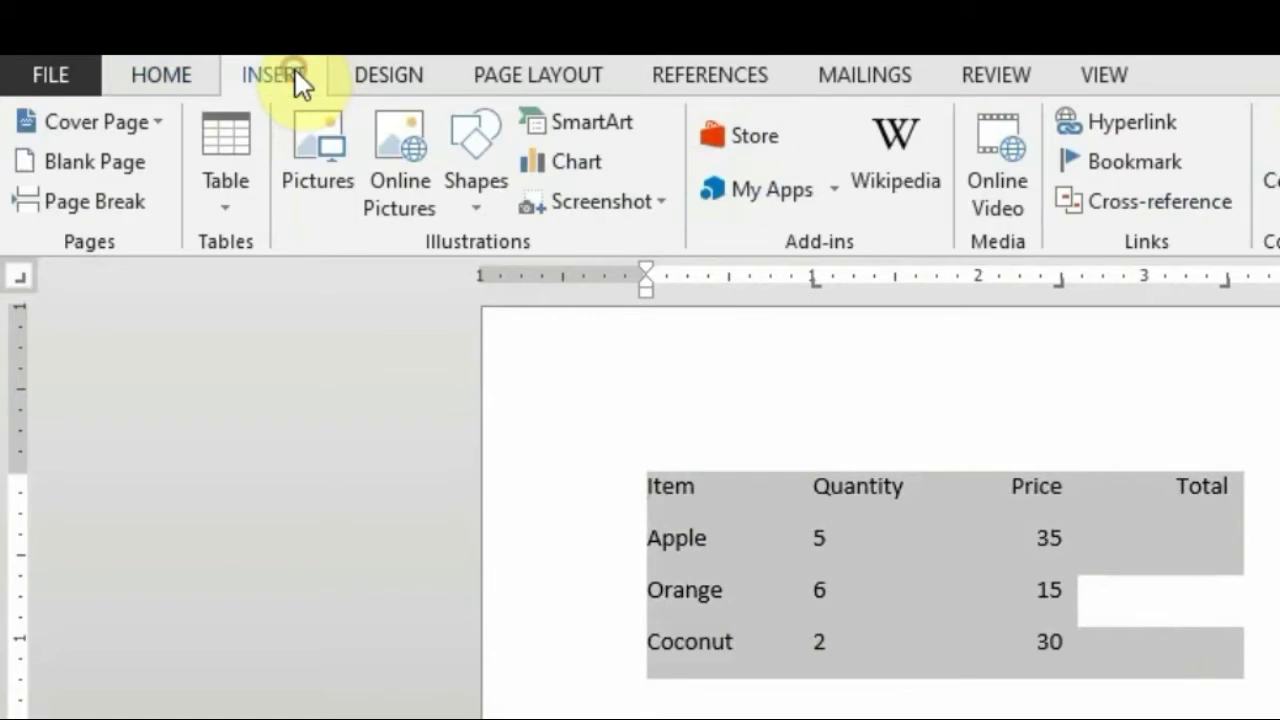
click(228, 202)
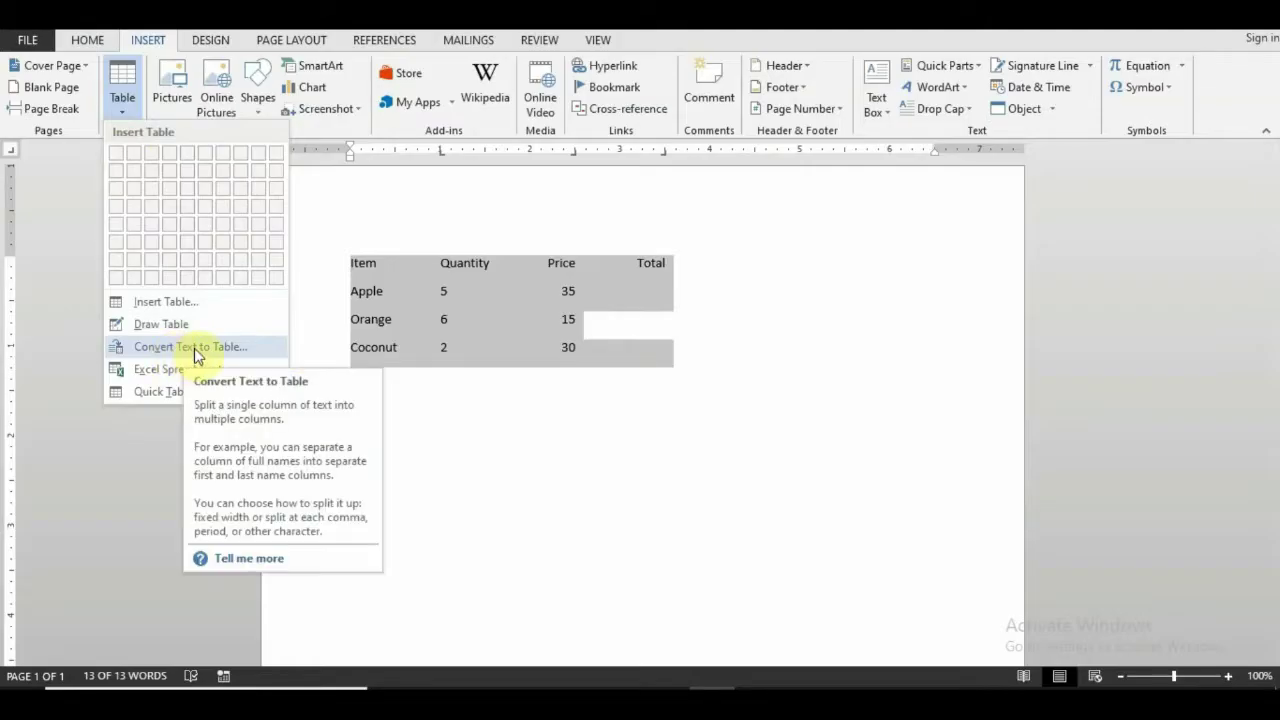
click(358, 640)
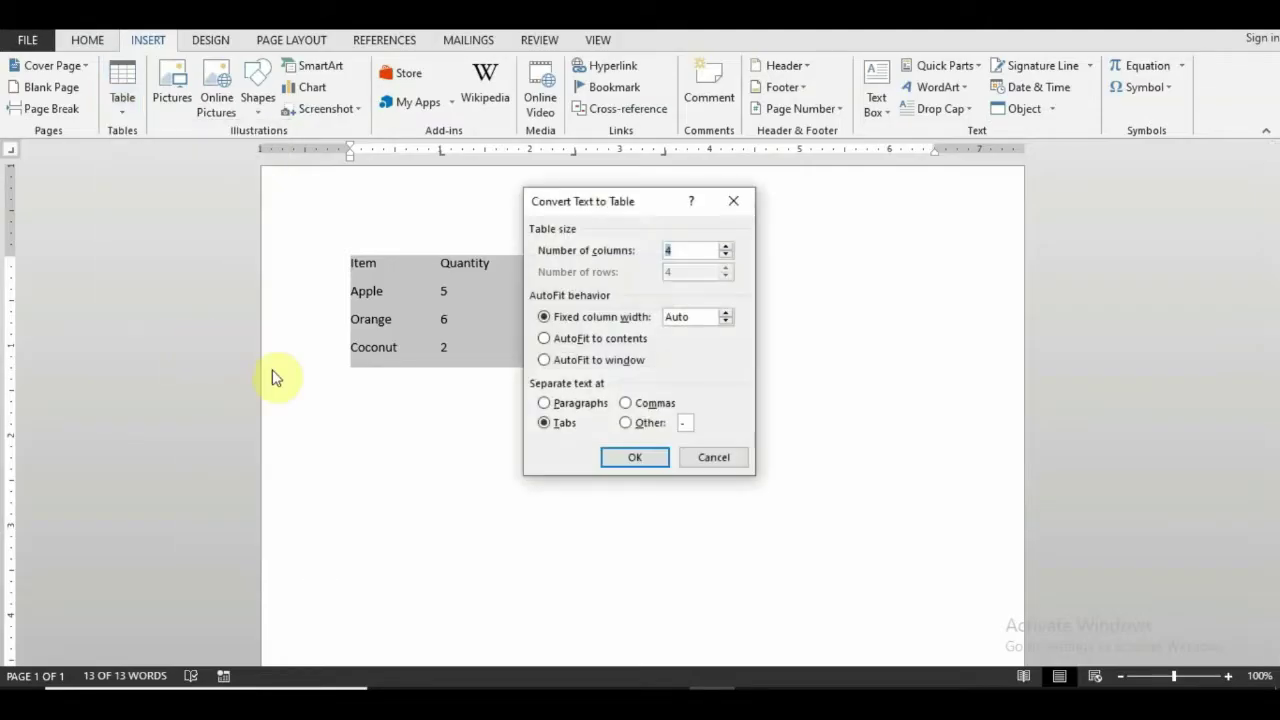
click(630, 458)
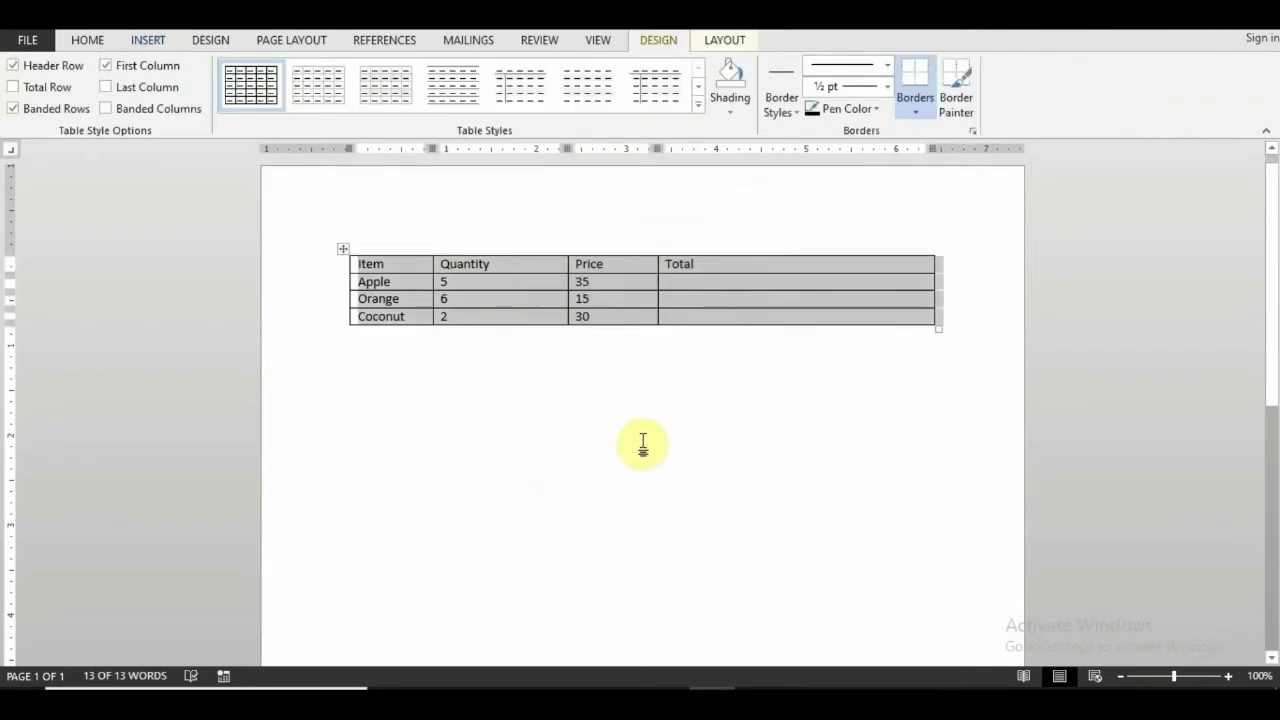
click(643, 440)
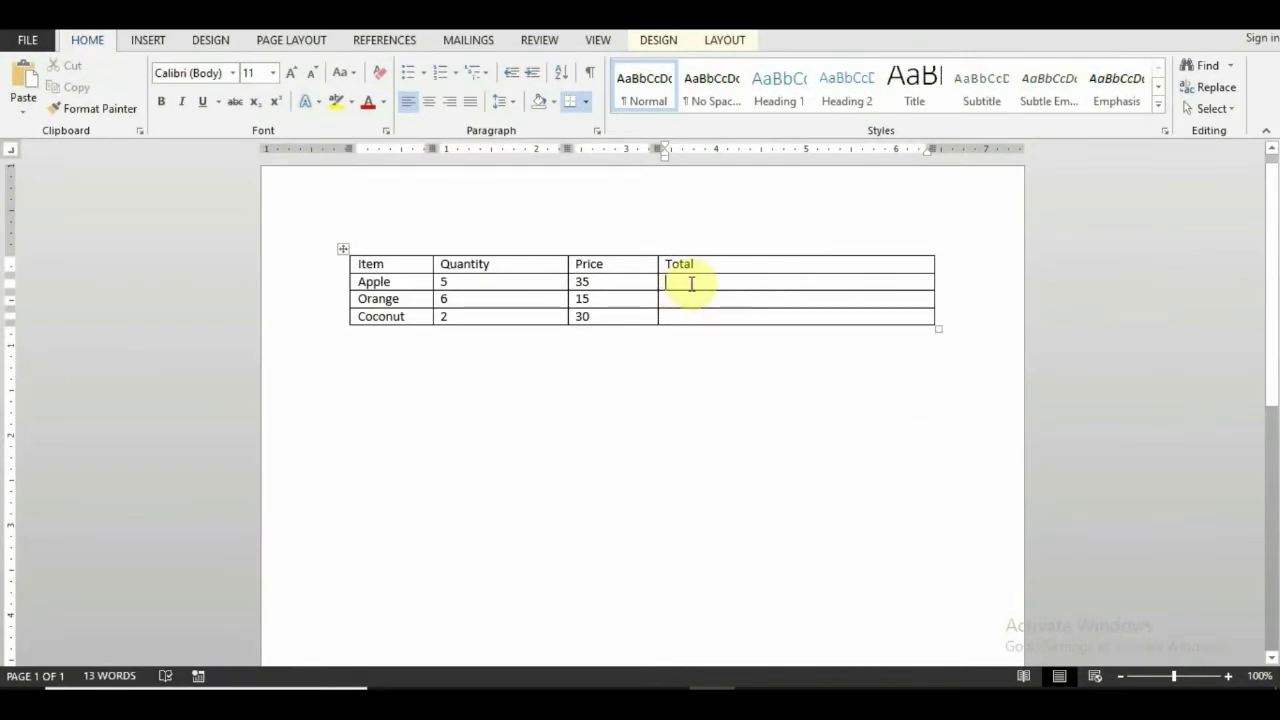
- Insert the formula =PRODUCT(left) in the Total cell of the Apple row to multiply its quantity by its price
click(730, 41)
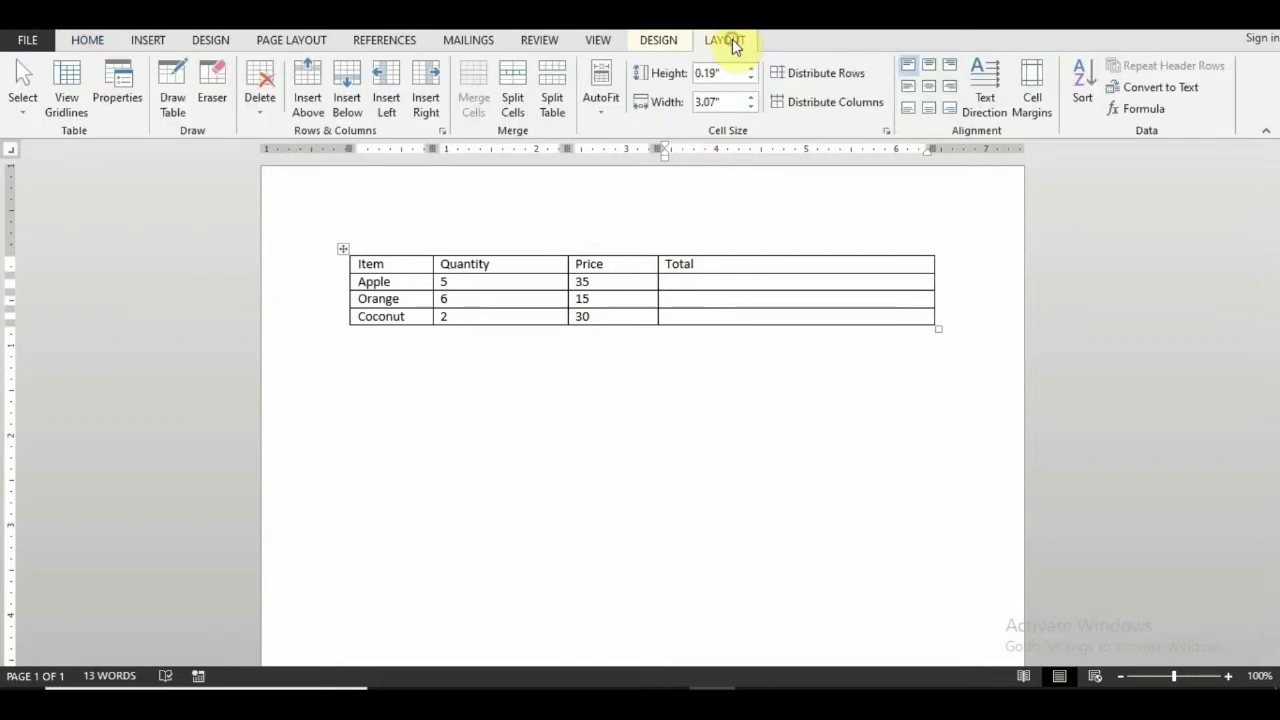
click(1140, 108)
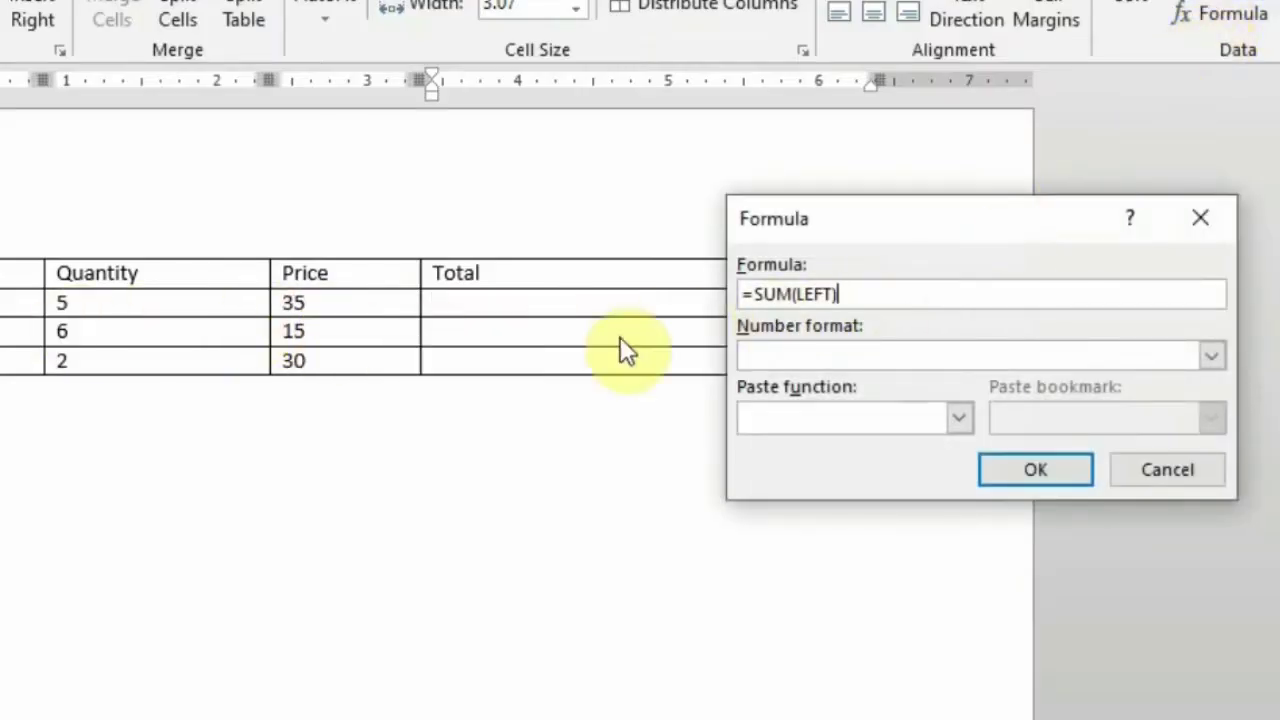
drag(873, 293, 757, 294)
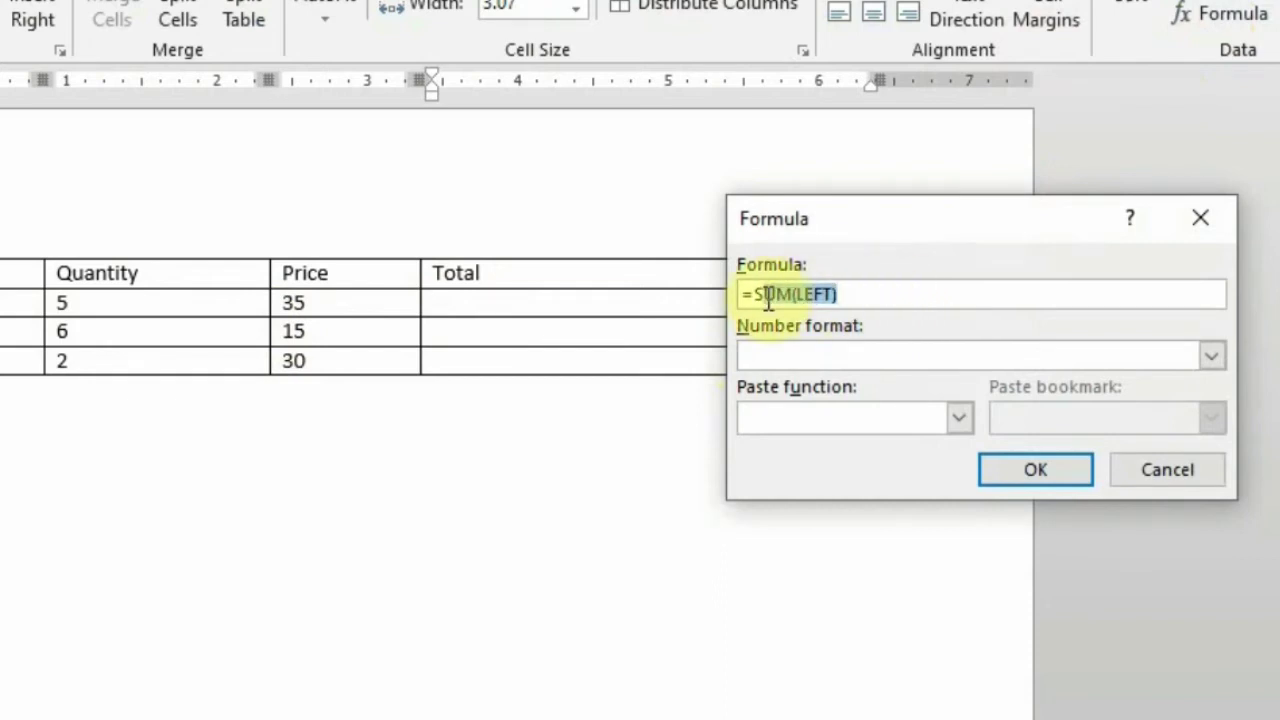
key(BackSpace)
click(958, 418)
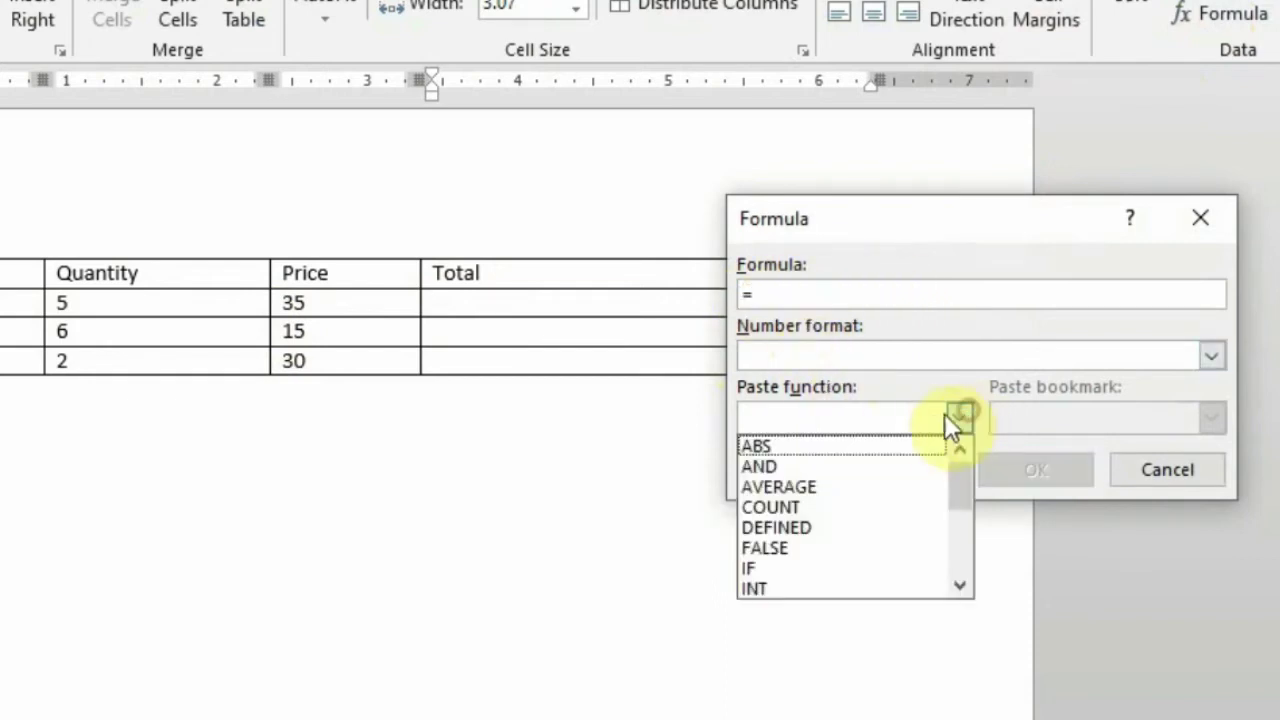
scroll(969, 510, down, 3)
click(778, 526)
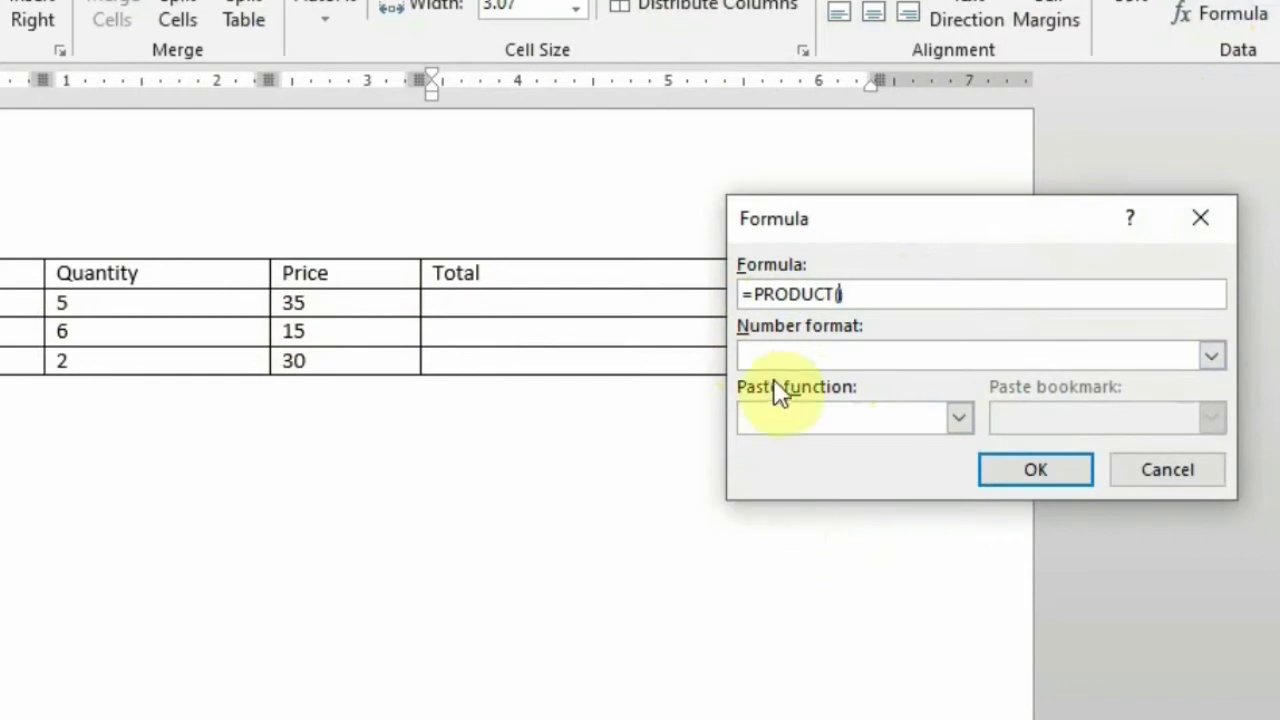
text(le)
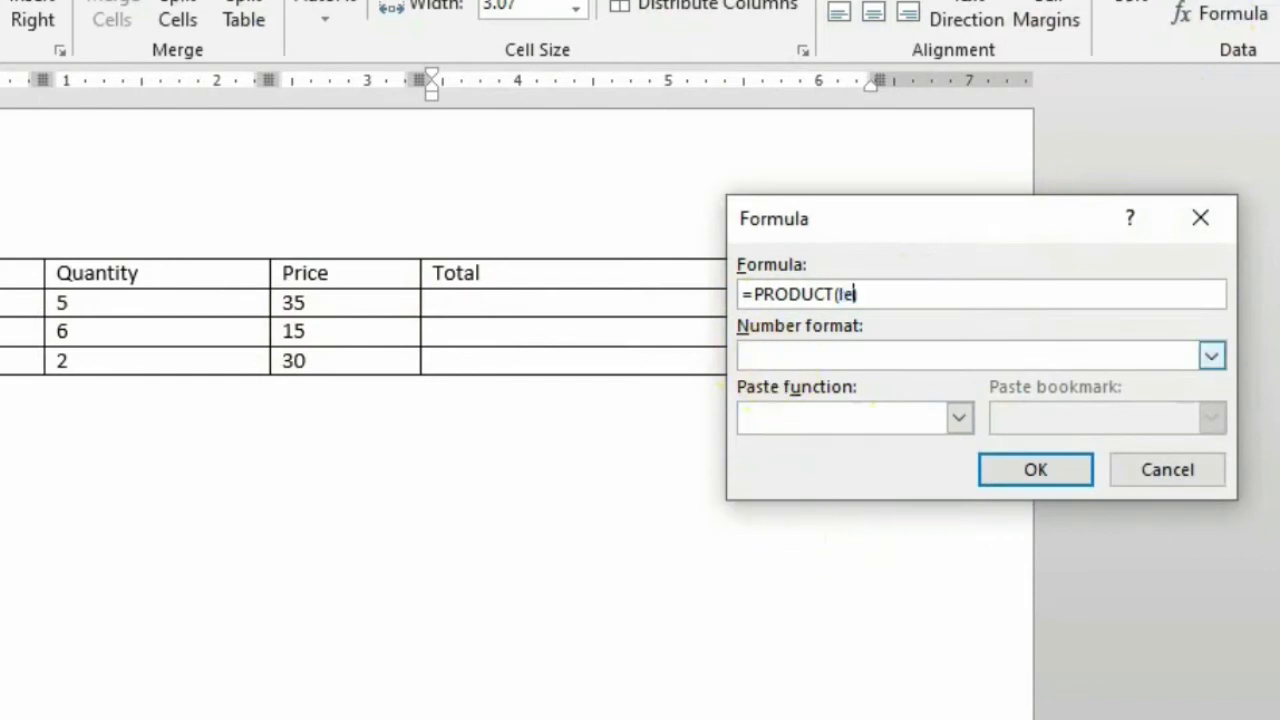
text(ft)
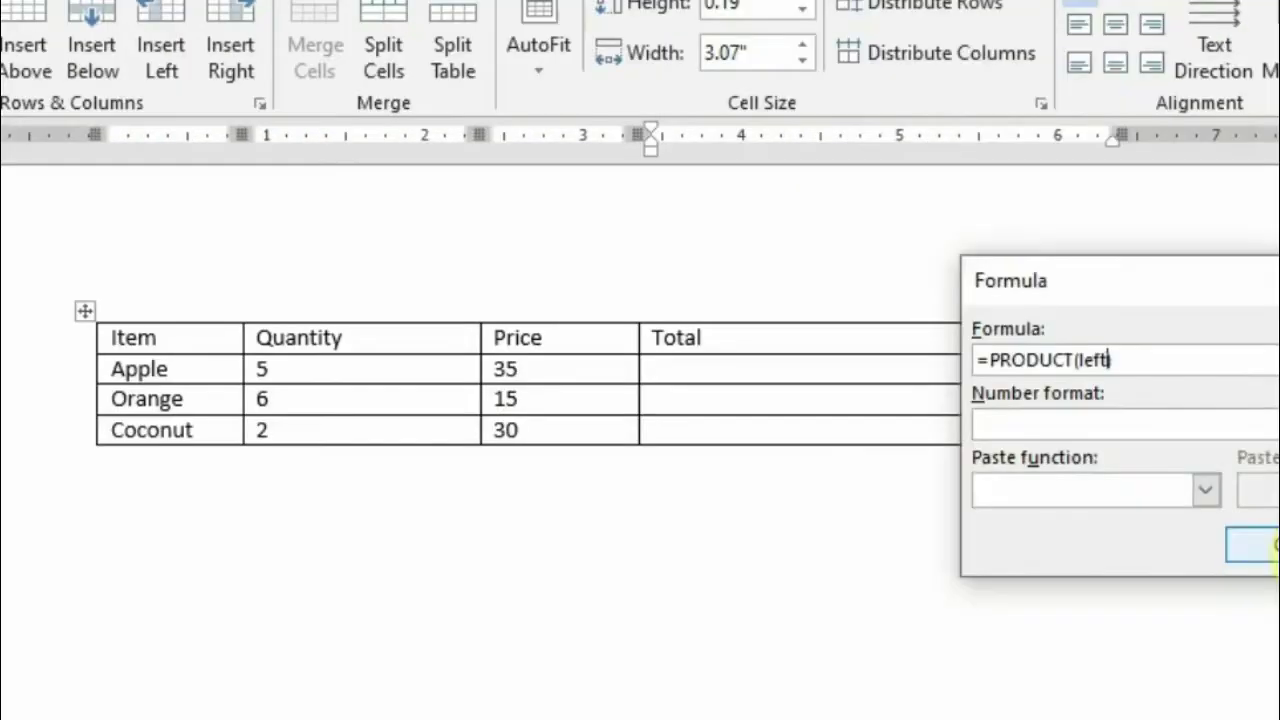
click(1052, 480)
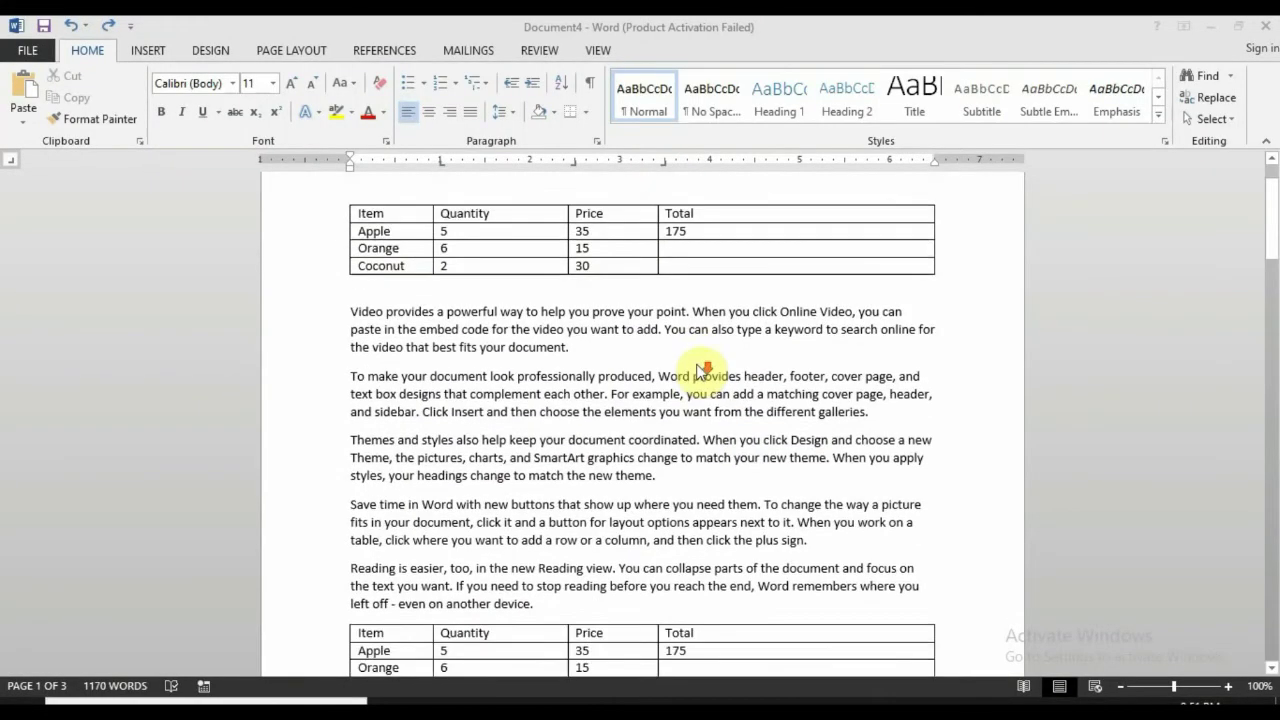
- Add the Shrink One Page command from All Commands to the Quick Access Toolbar
scroll(697, 377, down, 15)
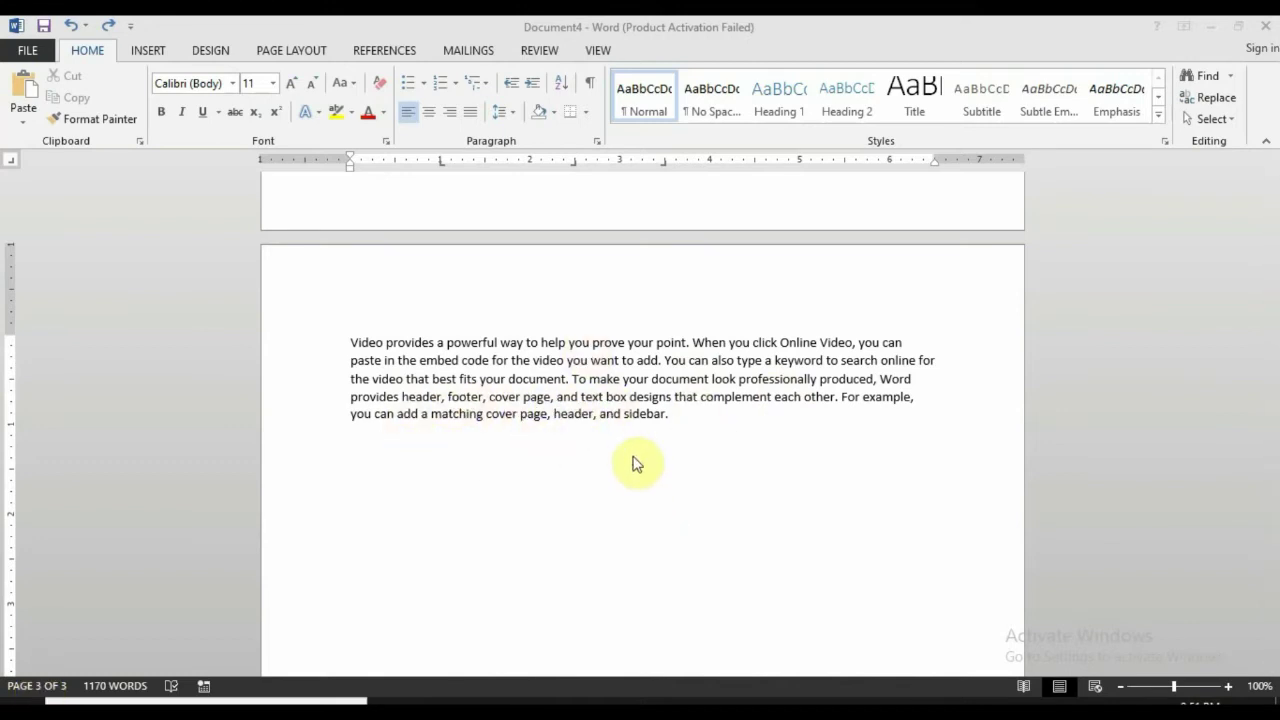
scroll(634, 465, up, 2)
scroll(634, 468, up, 2)
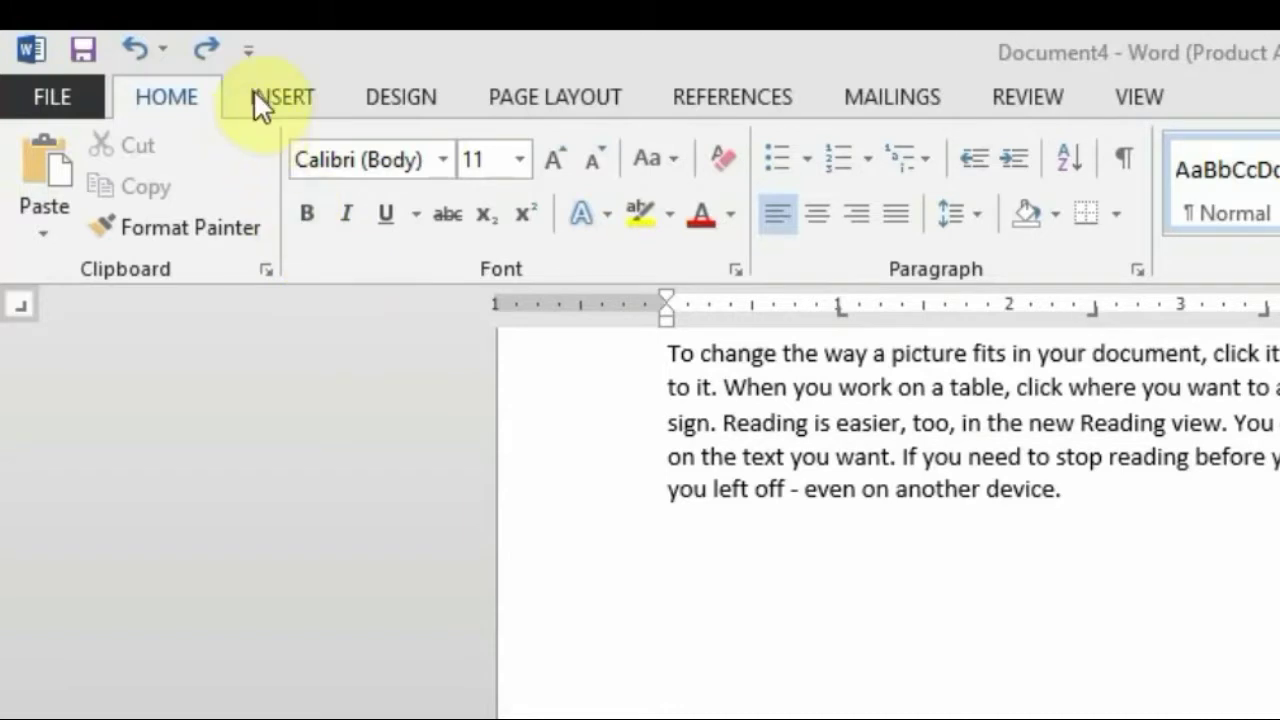
click(252, 45)
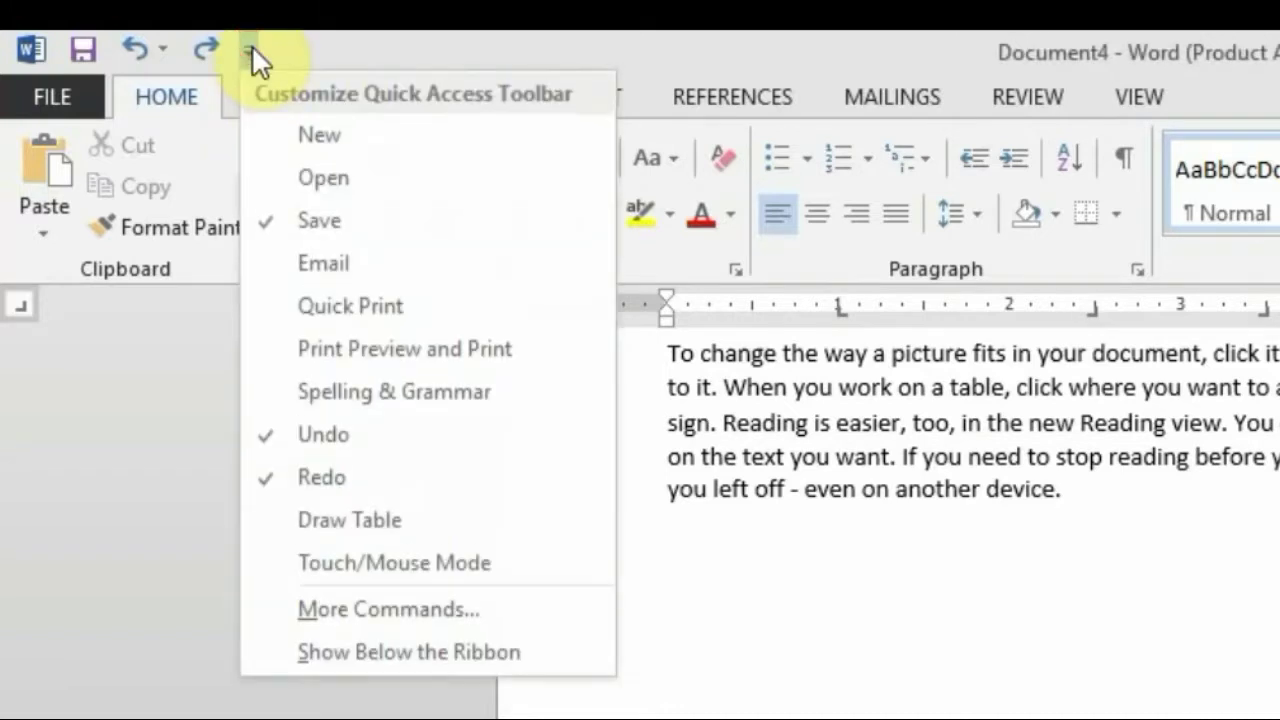
click(375, 607)
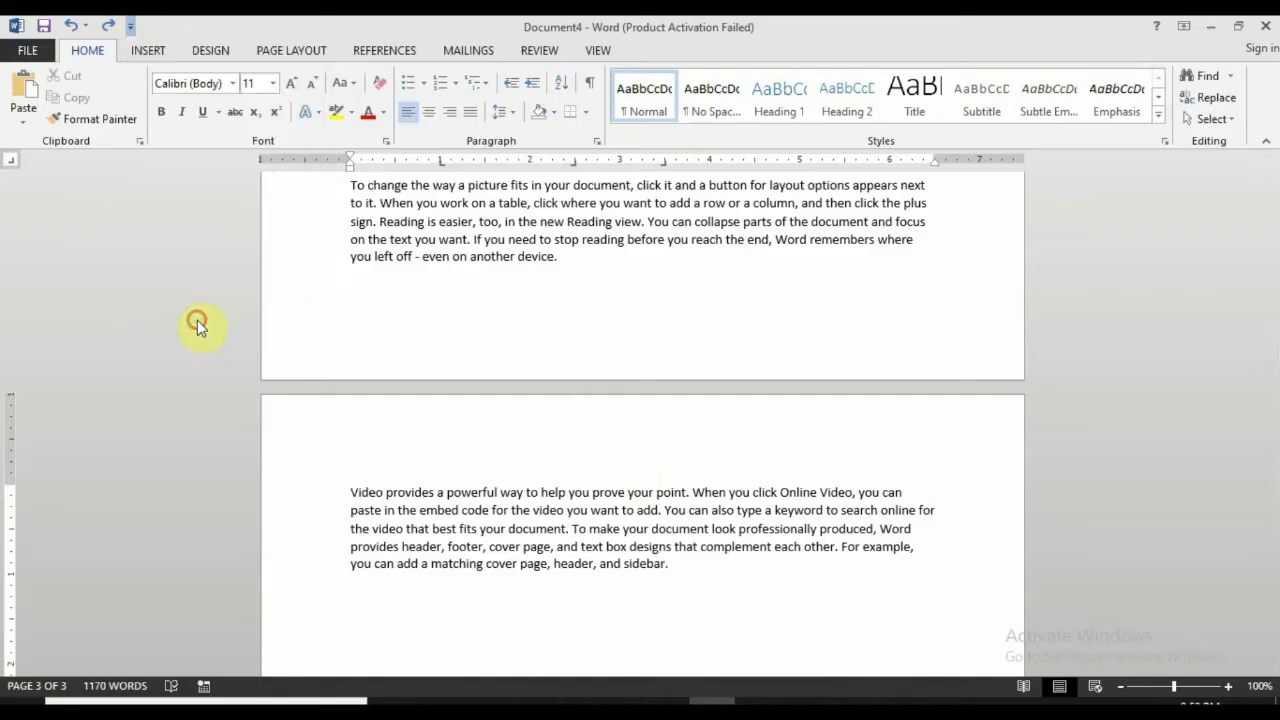
click(612, 162)
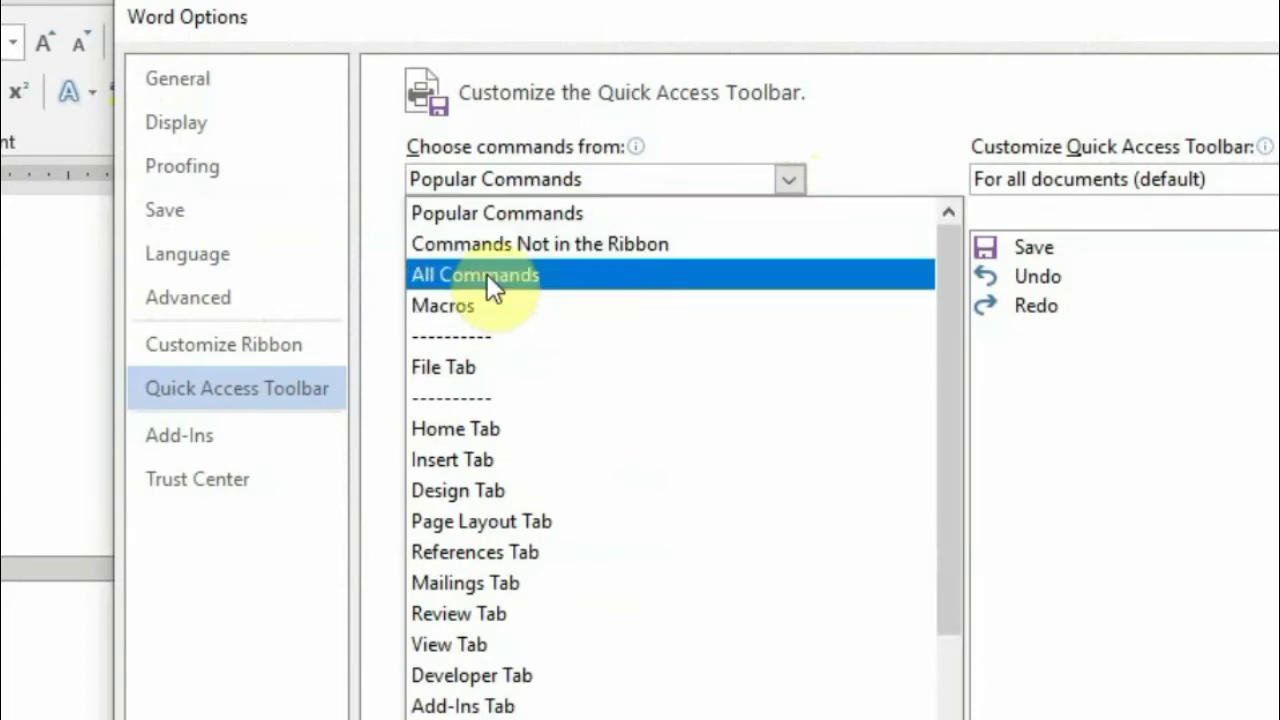
click(545, 221)
drag(800, 94, 800, 602)
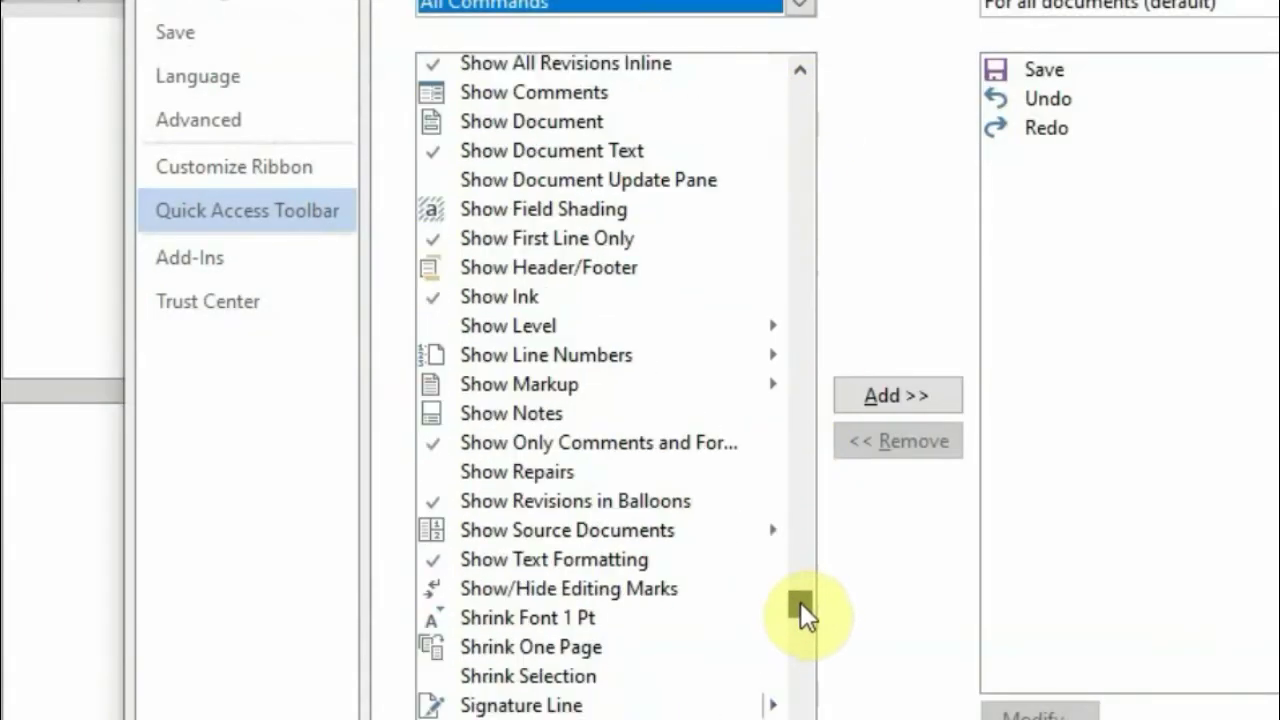
click(546, 648)
click(915, 398)
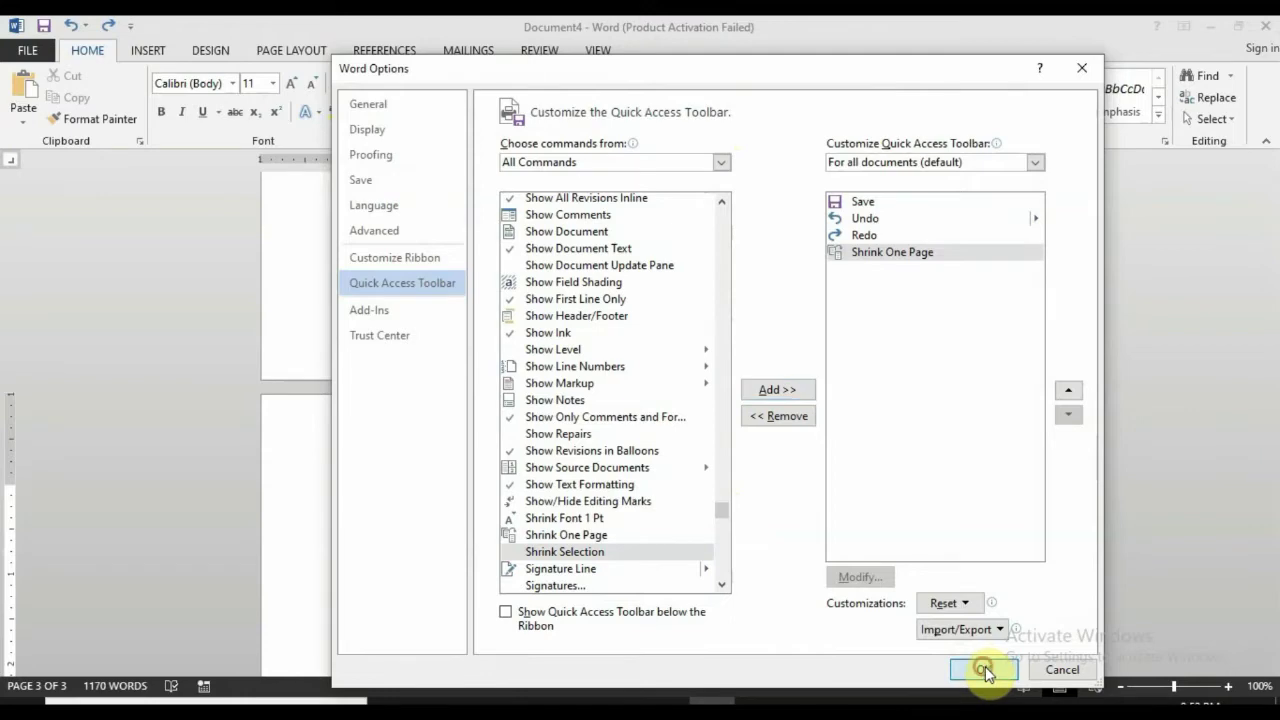
click(984, 670)
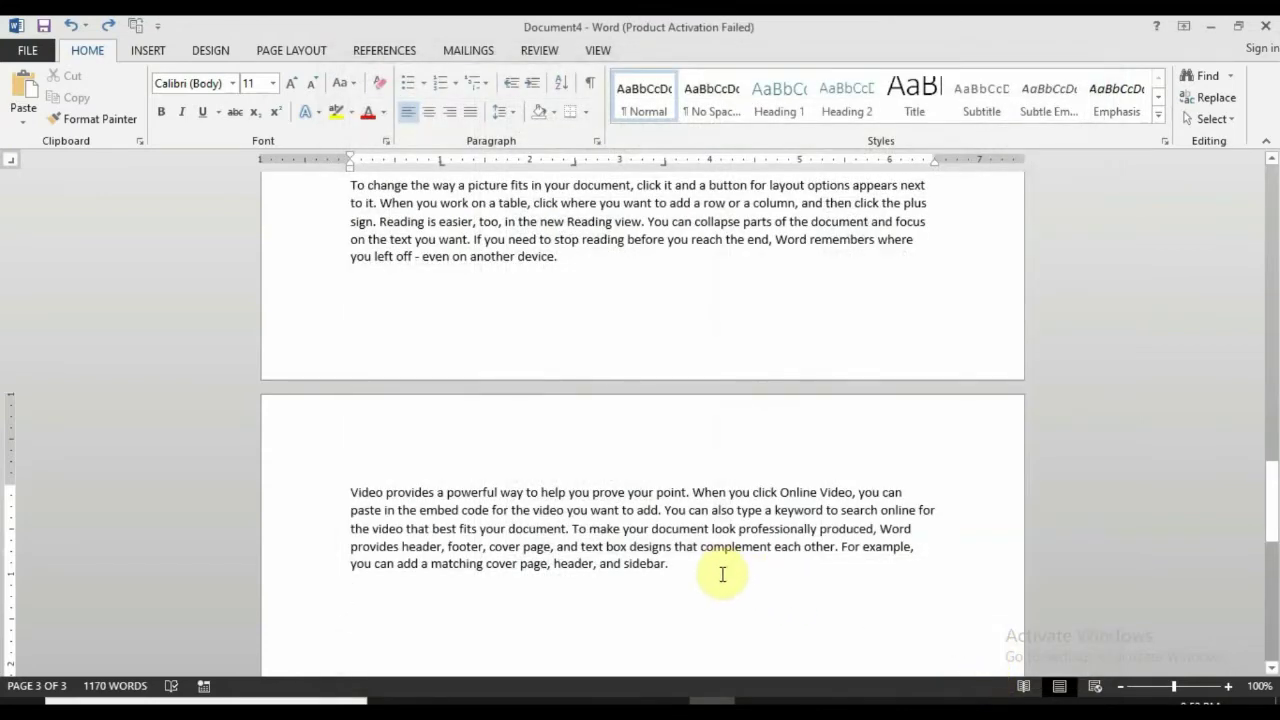
- Select the entire document, apply Shrink One Page to it and clear the selection
key(ctrl+a)
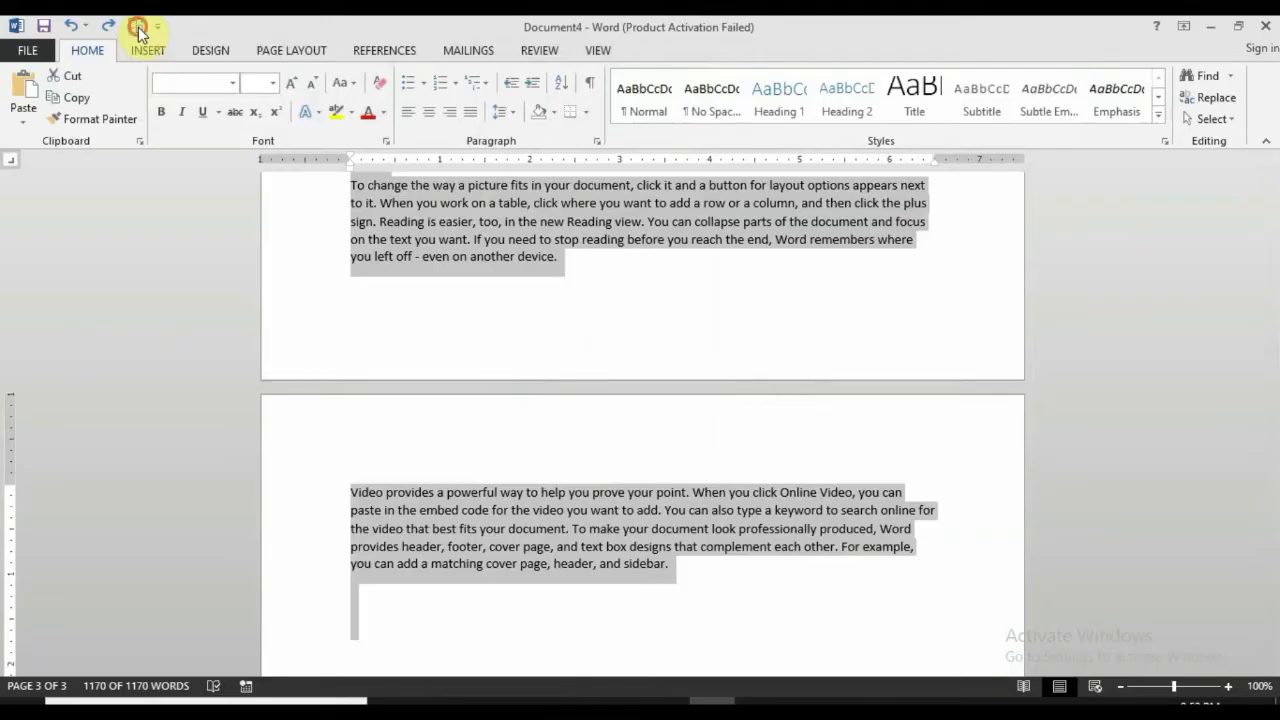
click(392, 74)
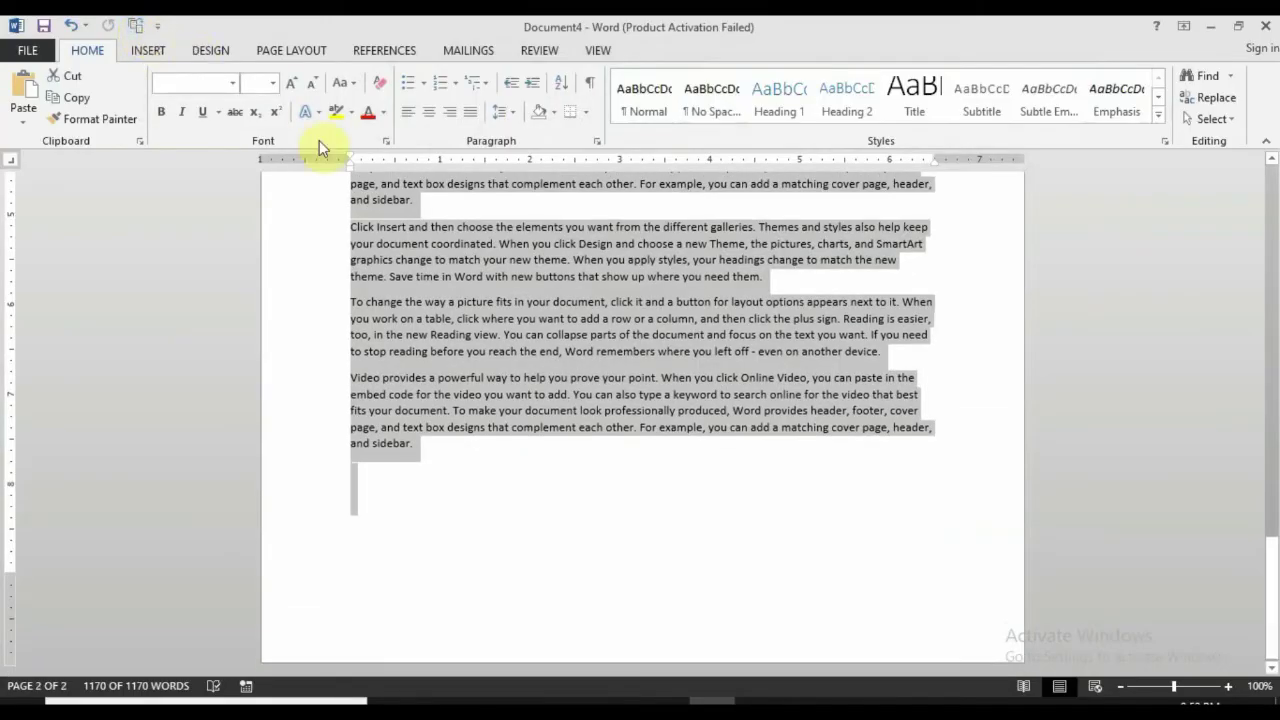
click(600, 449)
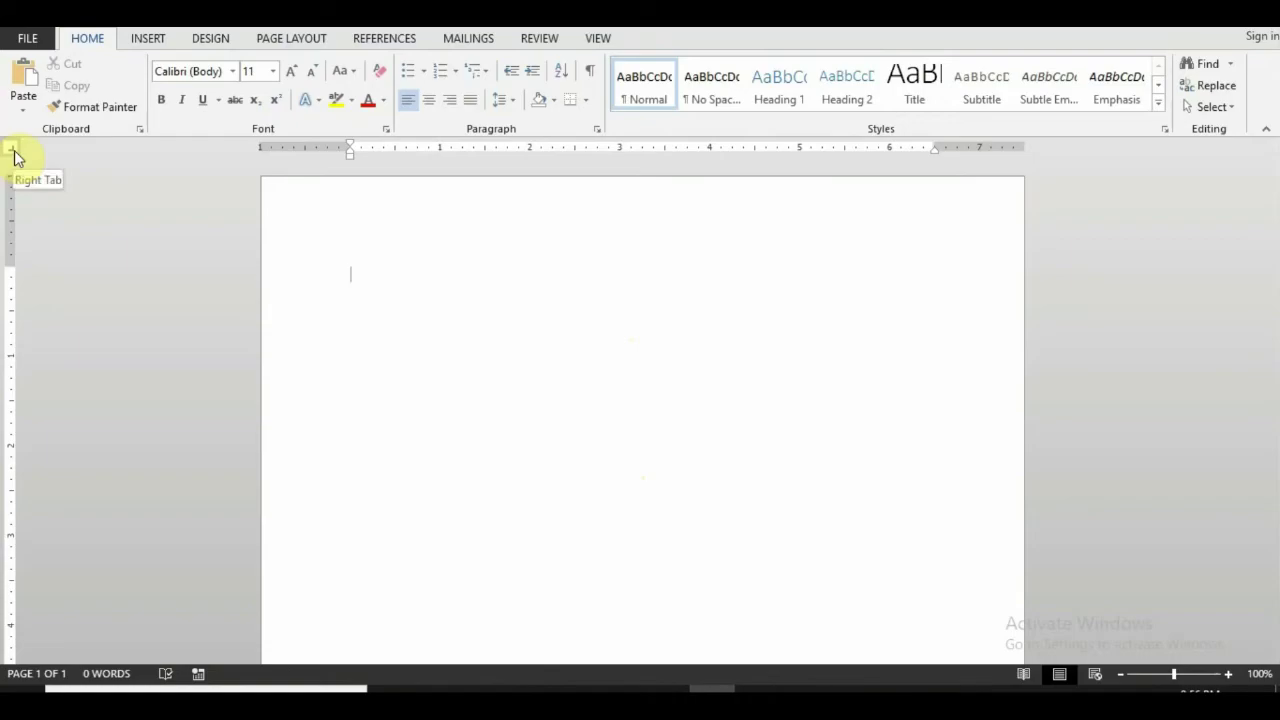
- Cycle the ruler's tab stop selector through the available tab types and return it to Left Tab
click(12, 150)
click(12, 150)
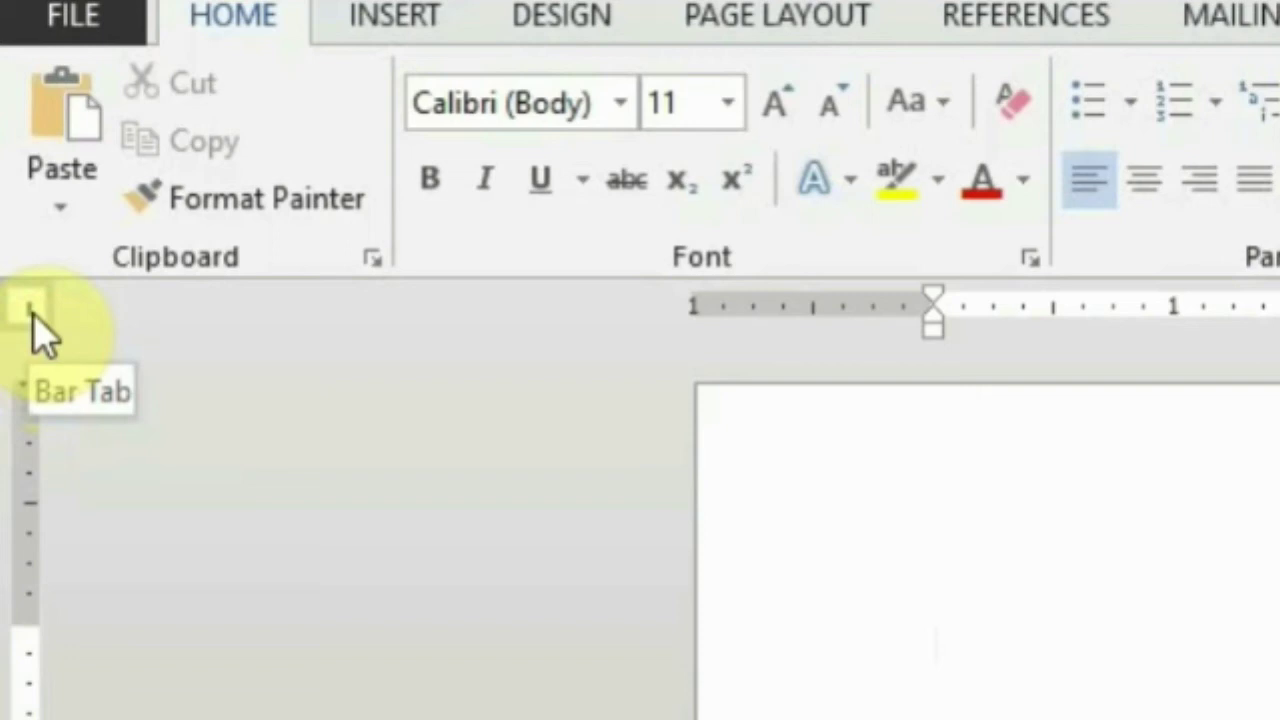
click(29, 312)
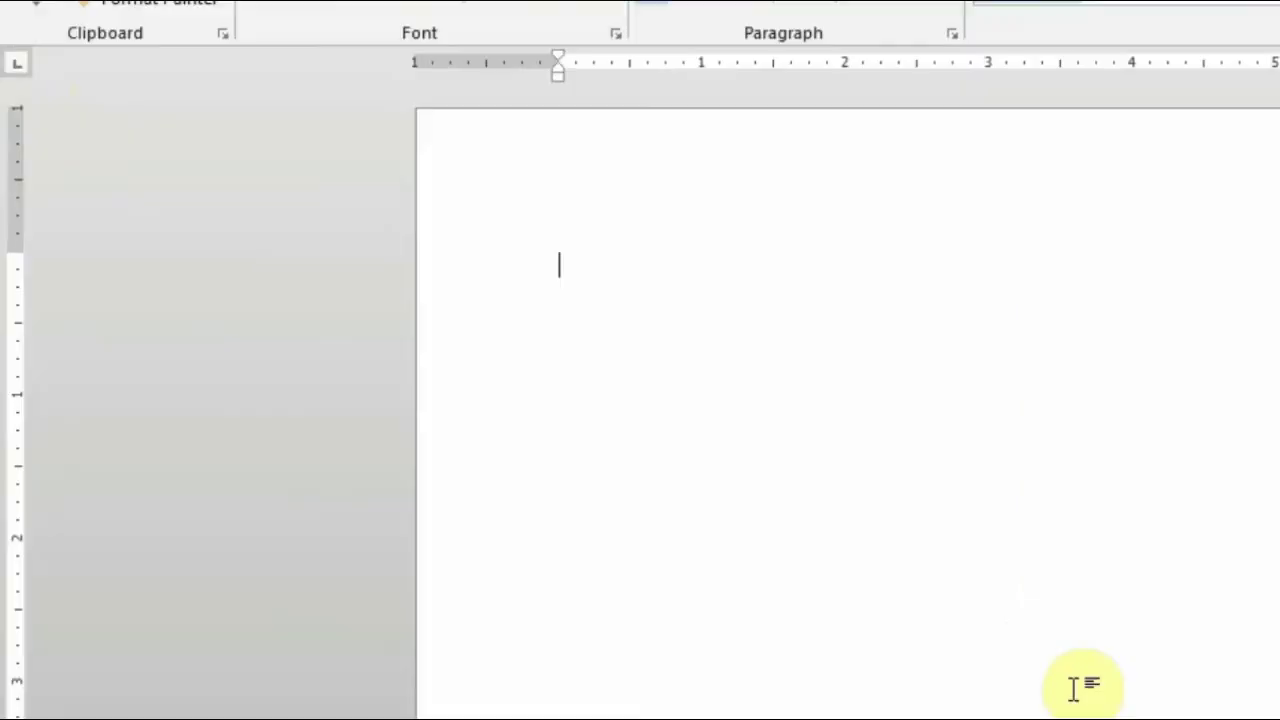
- Enter the heading Item, set a left tab stop at 1 inch, and enter the heading Quantity at that stop
text(Item)
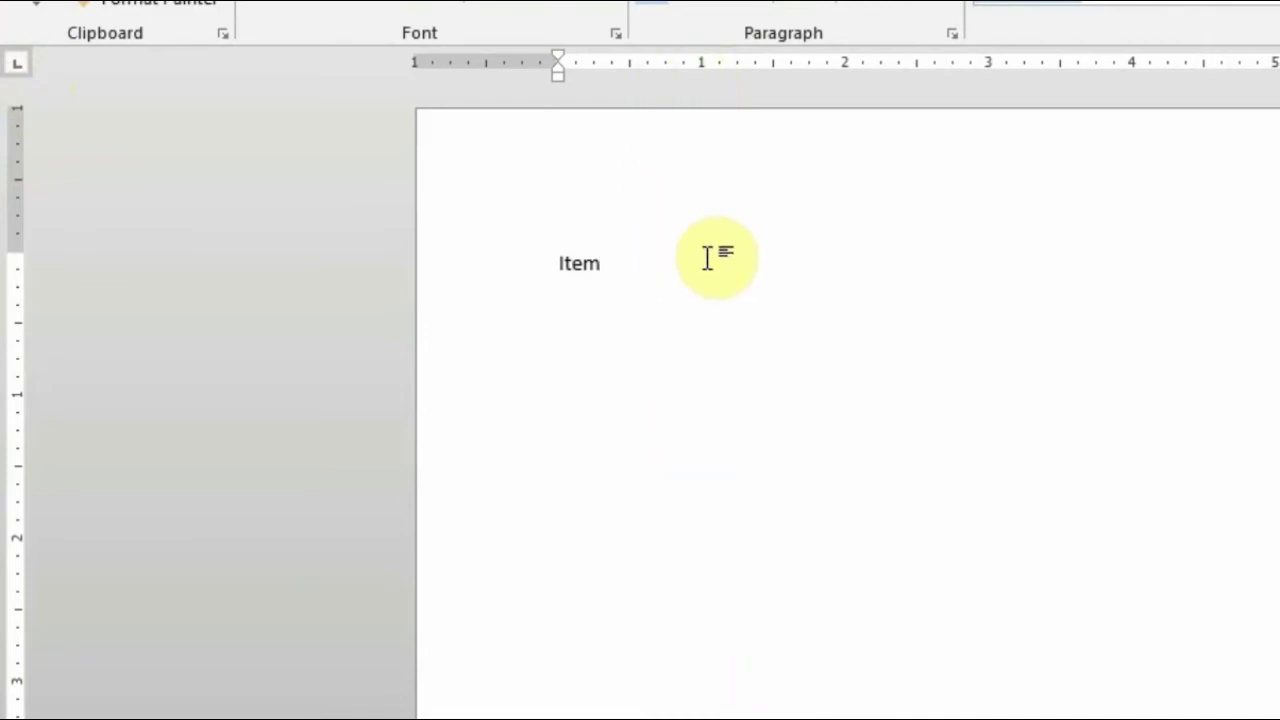
click(704, 64)
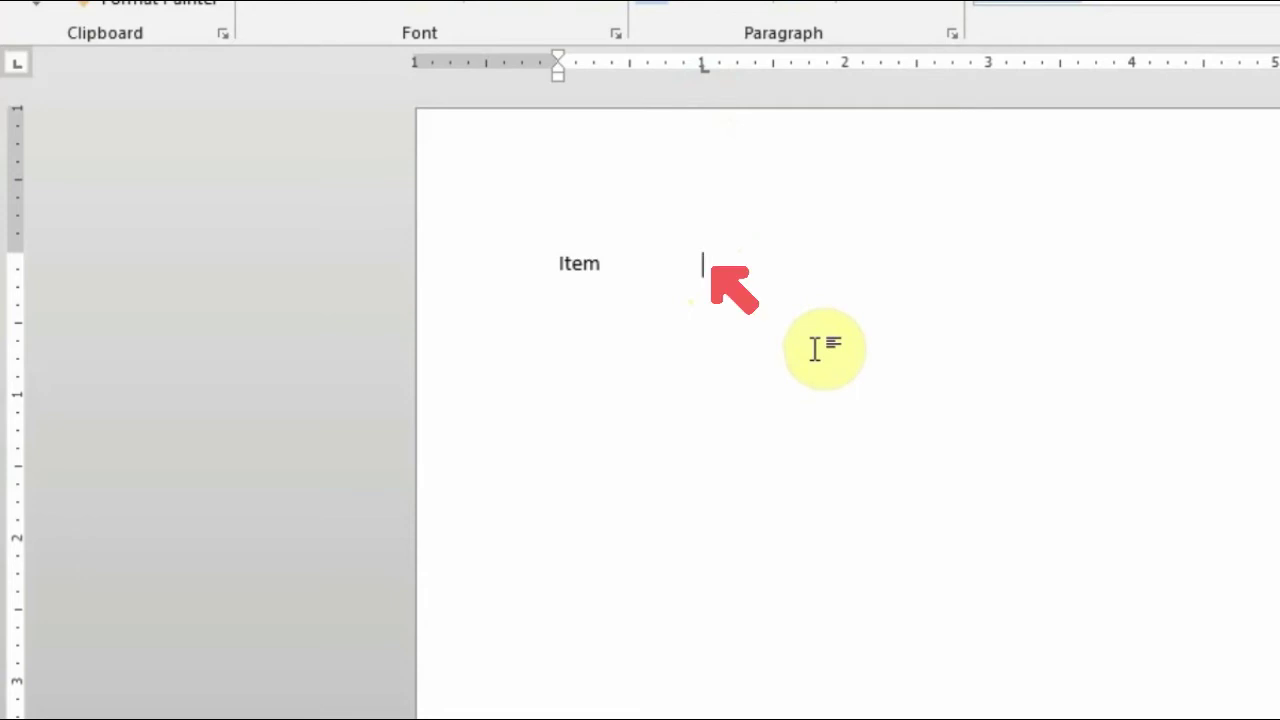
text(Quatity)
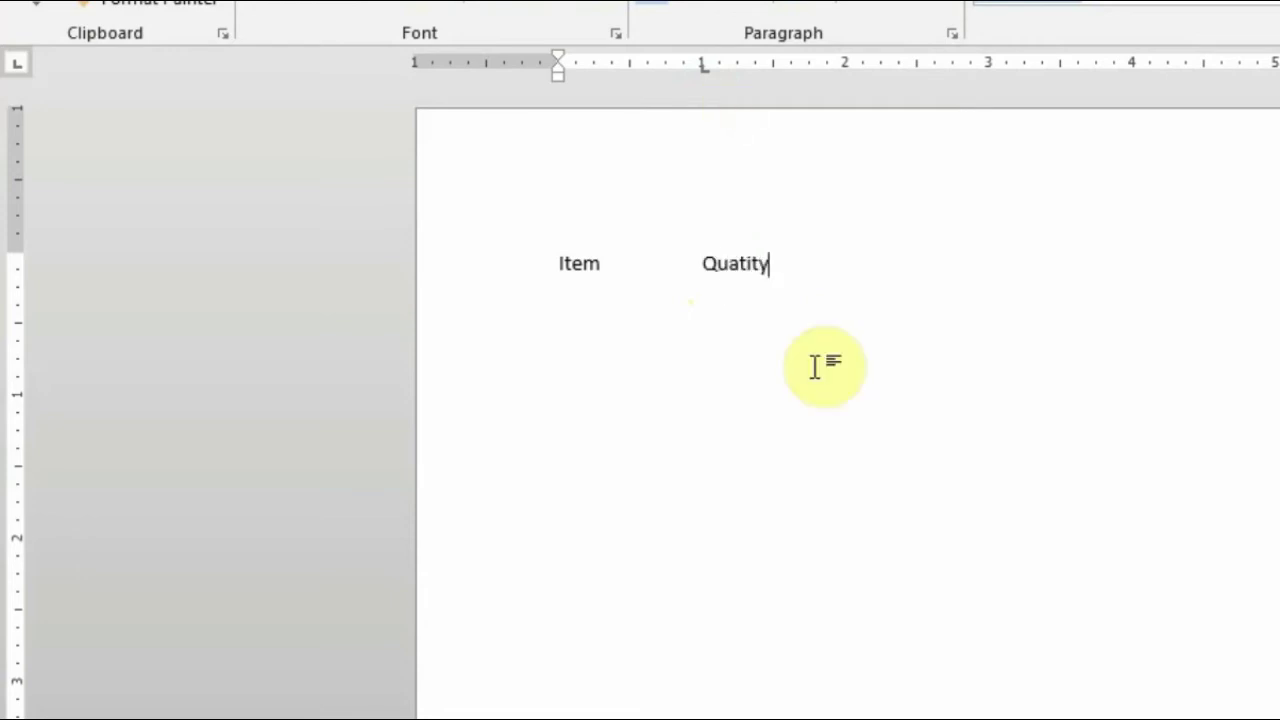
text(n)
key(End)
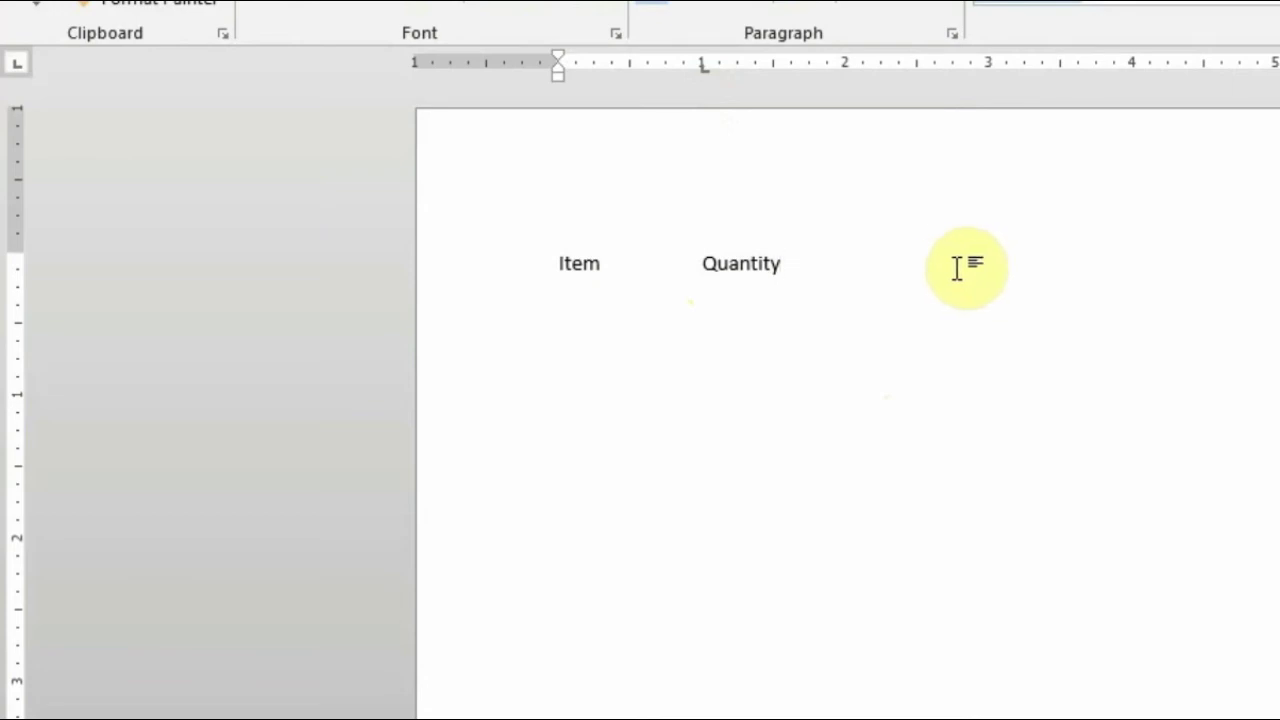
- Set right tab stops at 2.5 and 3.5 inches for the Price and Total headings, entering Price at the first
click(20, 70)
click(19, 70)
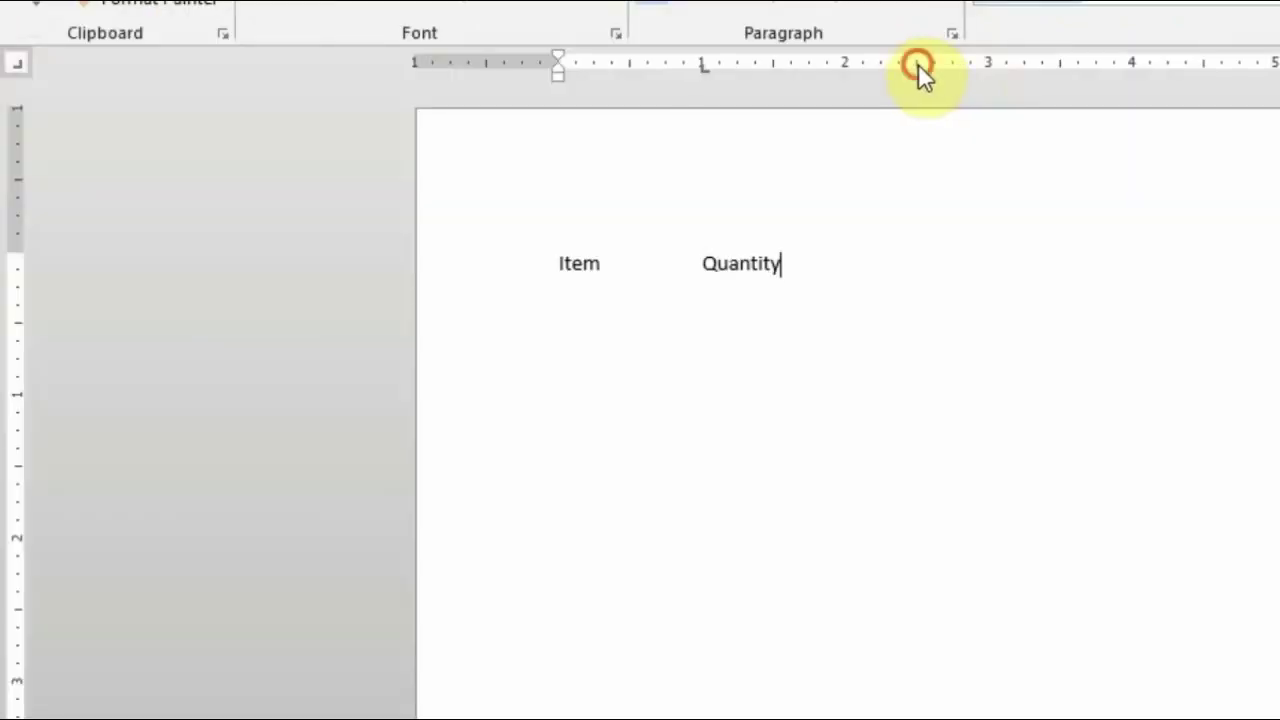
click(918, 64)
key(Tab)
text(Price)
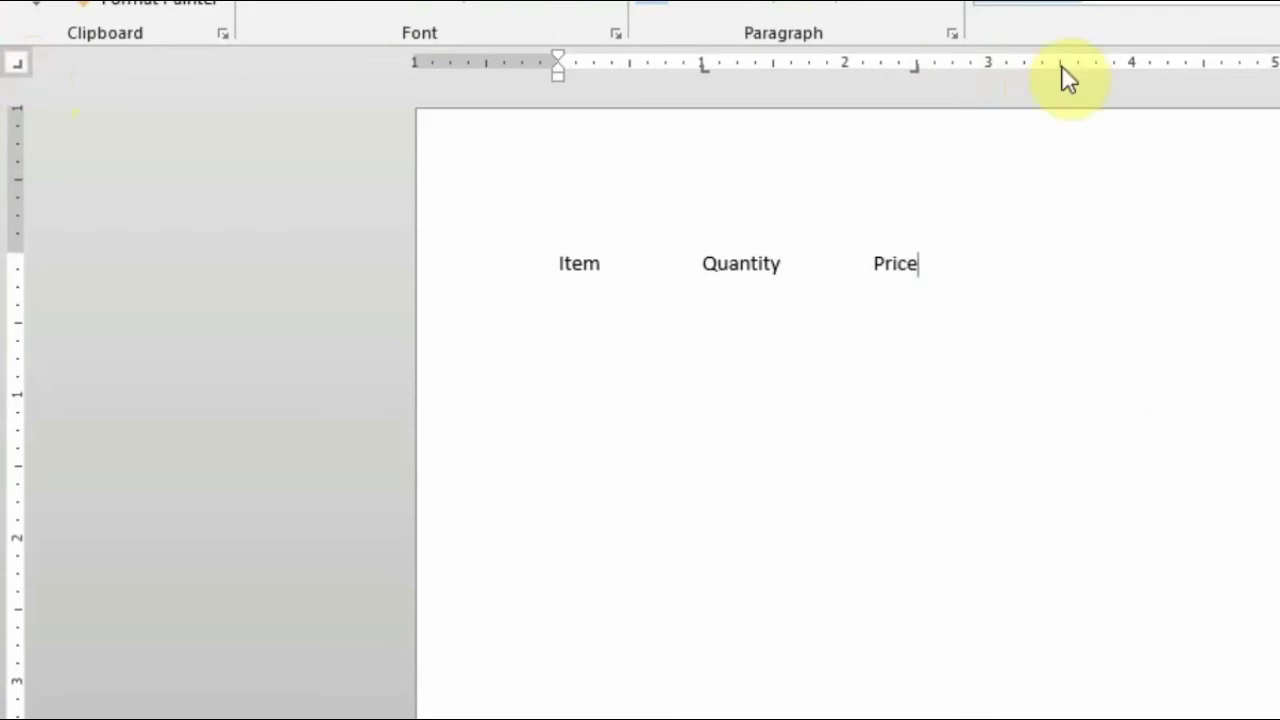
click(1061, 66)
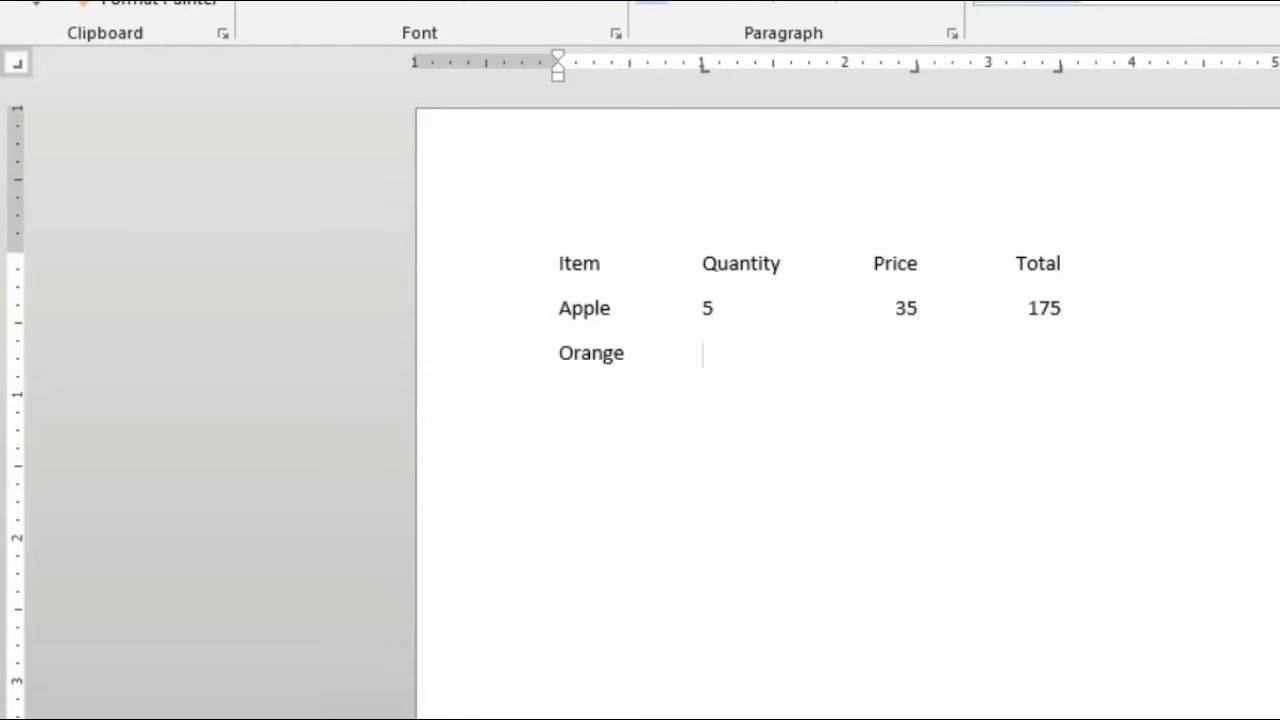
- Complete the Orange row with 150 and enter the Banana row with quantity 7 and price 40
text(150)
key(Return)
text(Banana)
key(Tab)
text(7)
key(Tab)
text(40)
key(Tab)
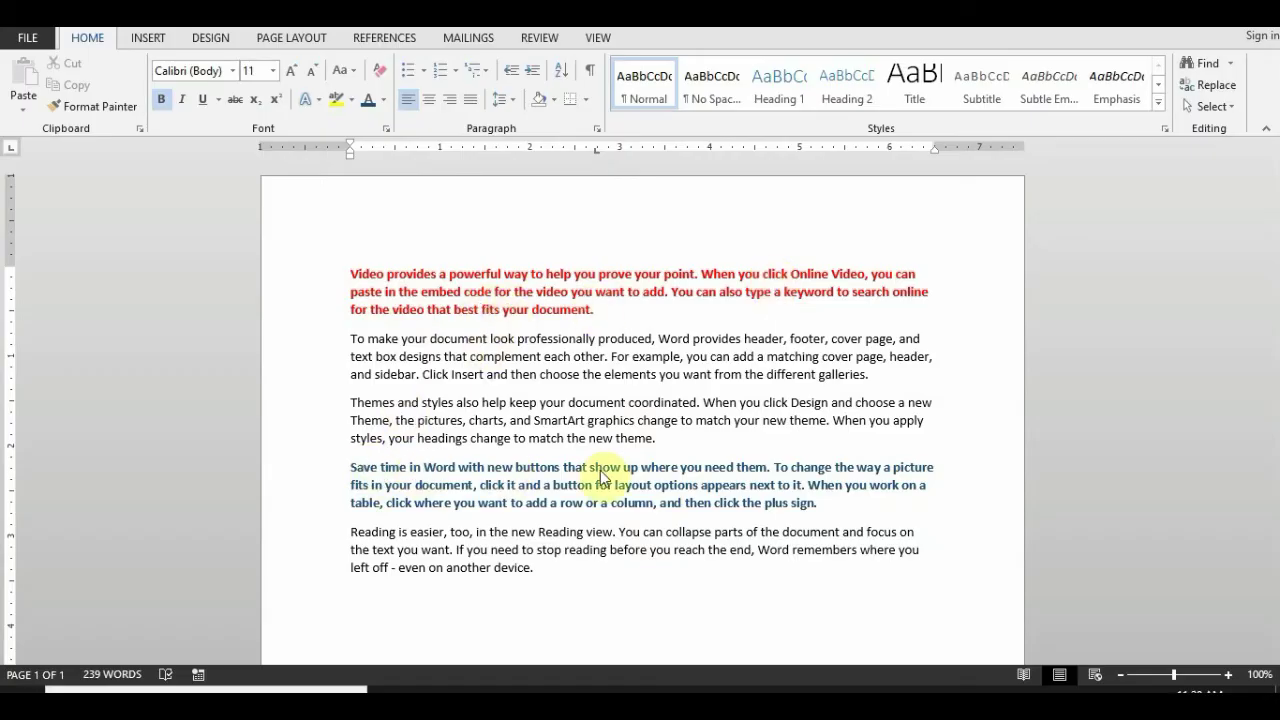
- Show the Office Clipboard pane and copy the red first paragraph to it
scroll(618, 484, down, 1)
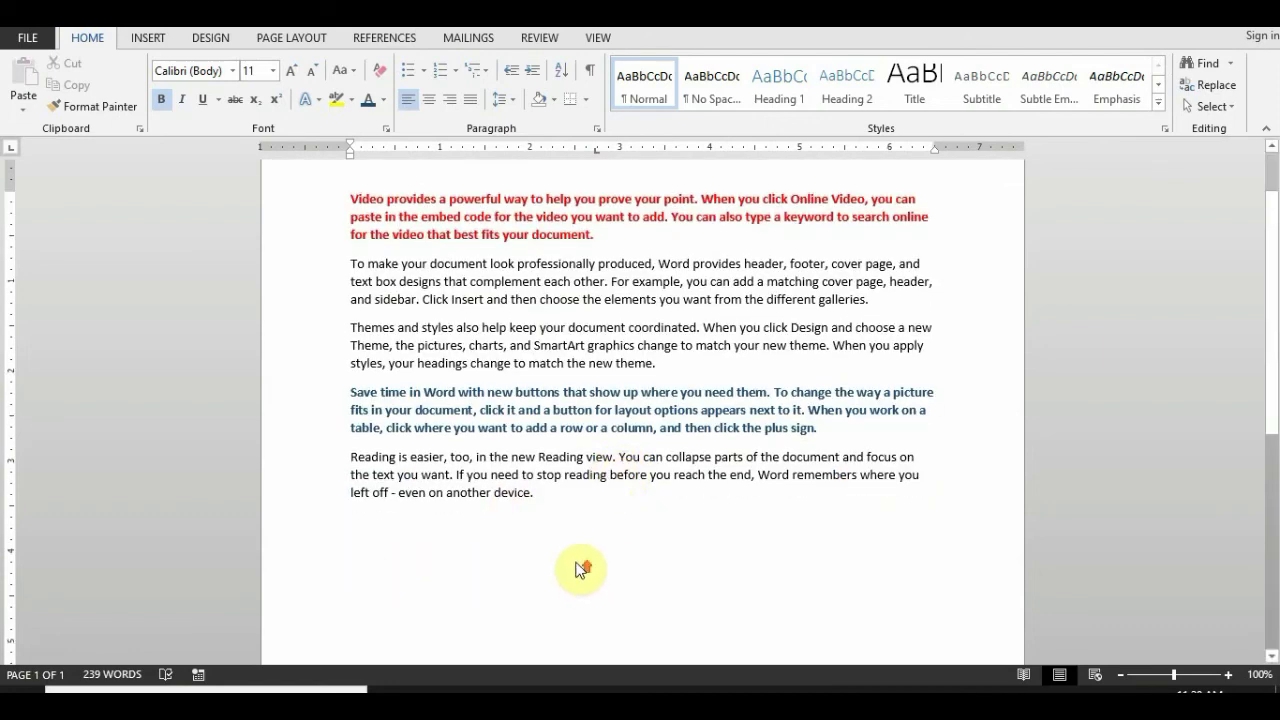
scroll(600, 470, up, 1)
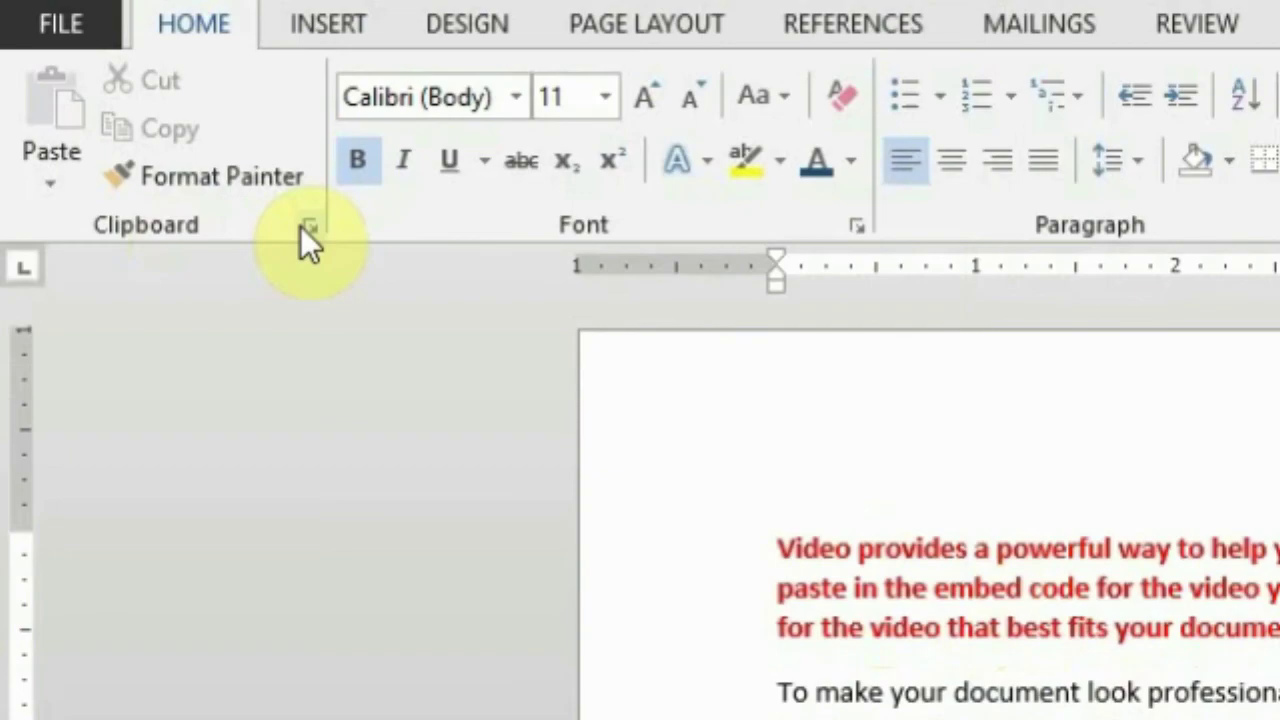
click(303, 227)
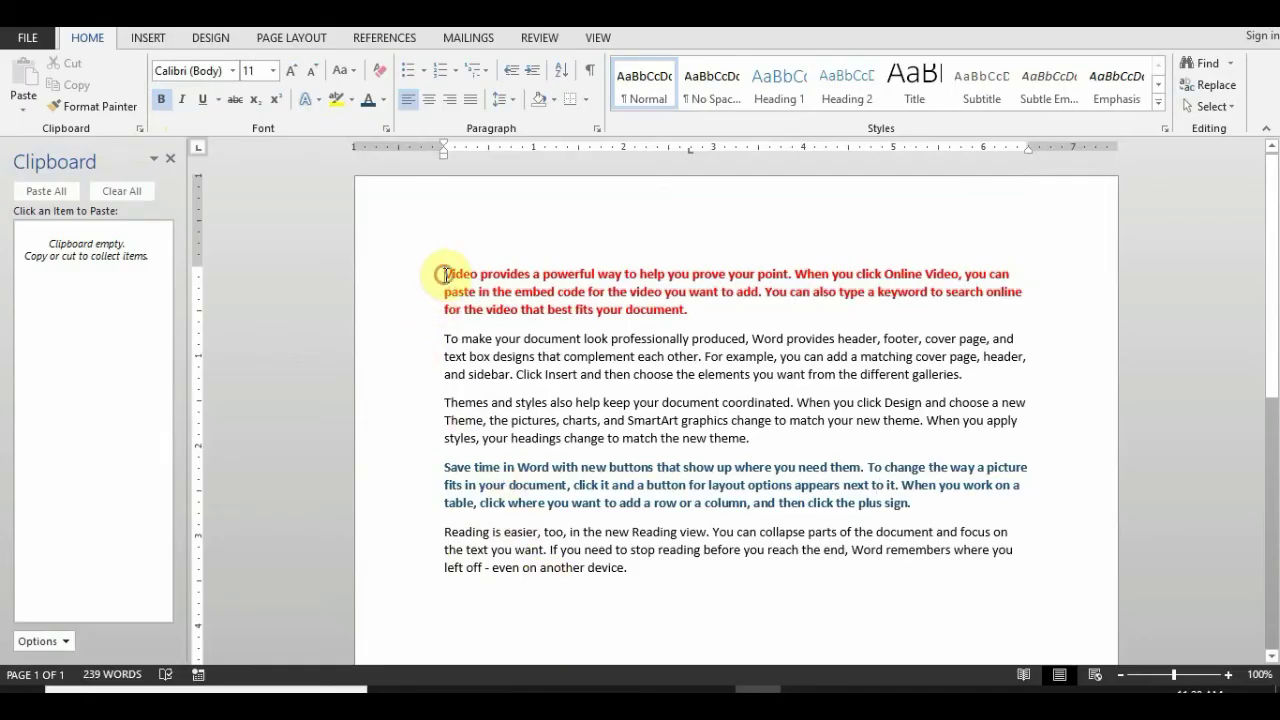
drag(444, 274, 706, 291)
right_click(674, 289)
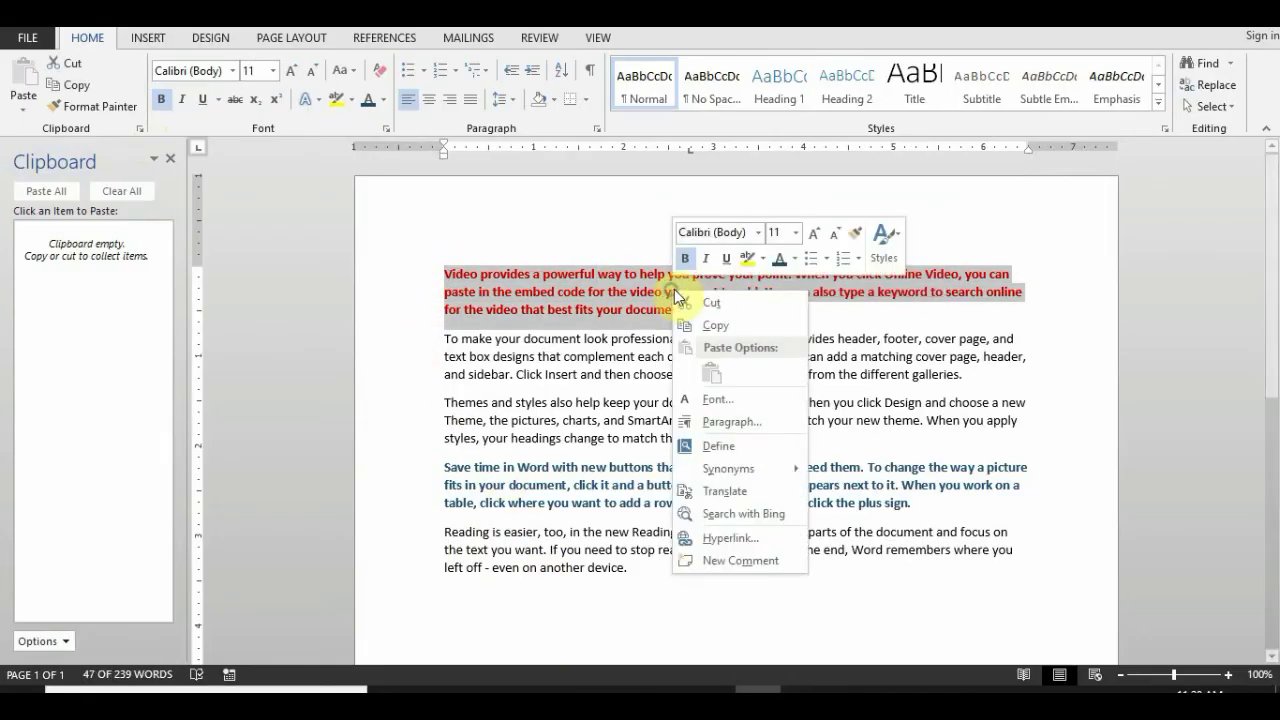
click(714, 325)
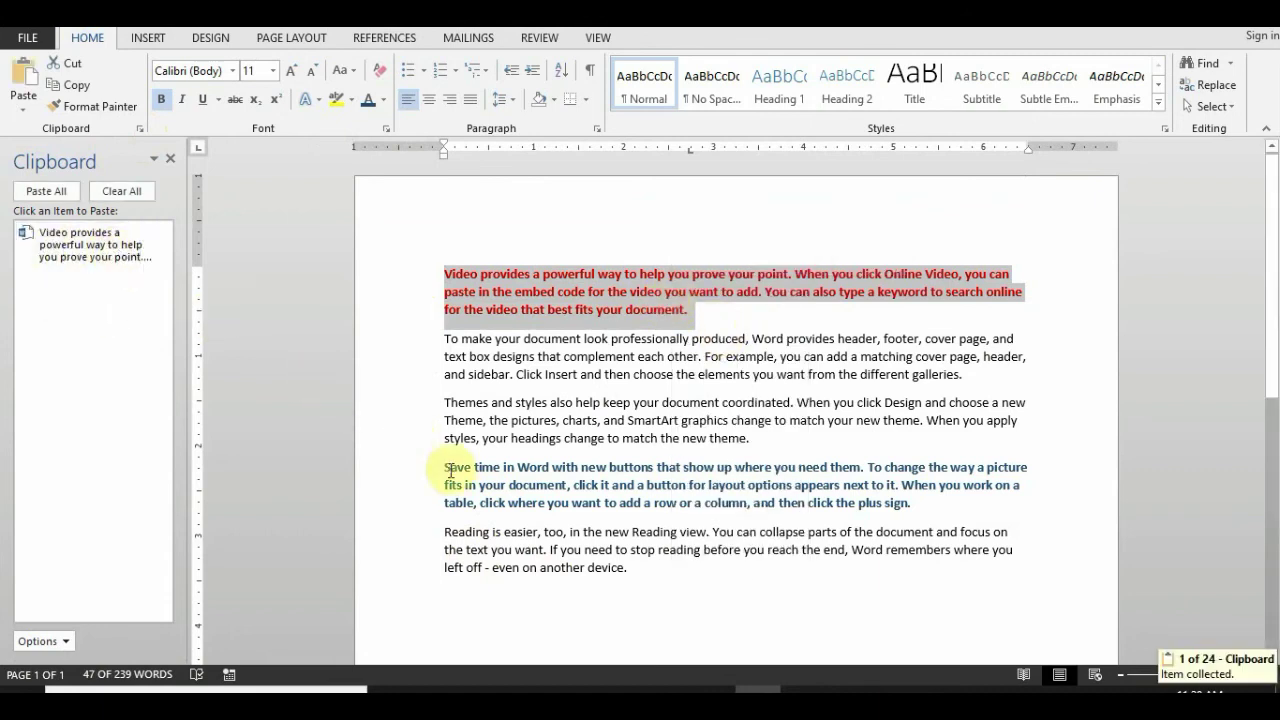
- Copy the blue "Save time in Word" paragraph to the clipboard as a second item
drag(437, 467, 923, 500)
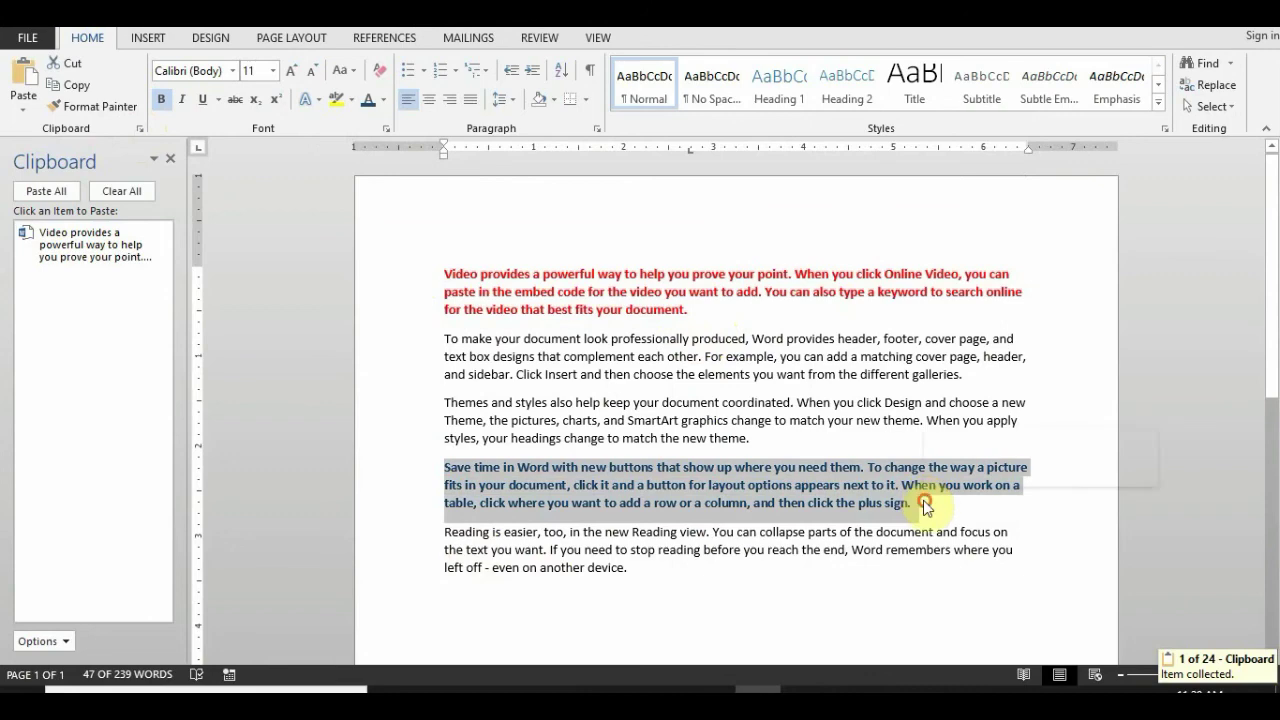
right_click(858, 488)
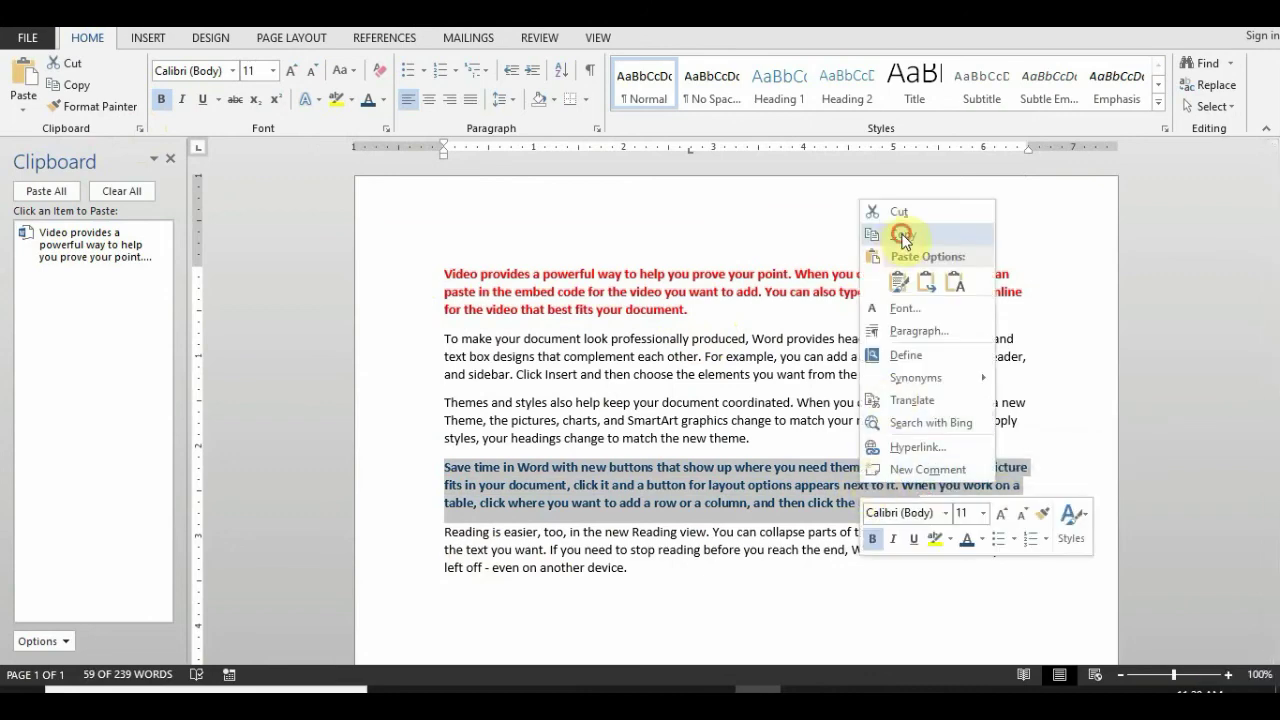
click(900, 236)
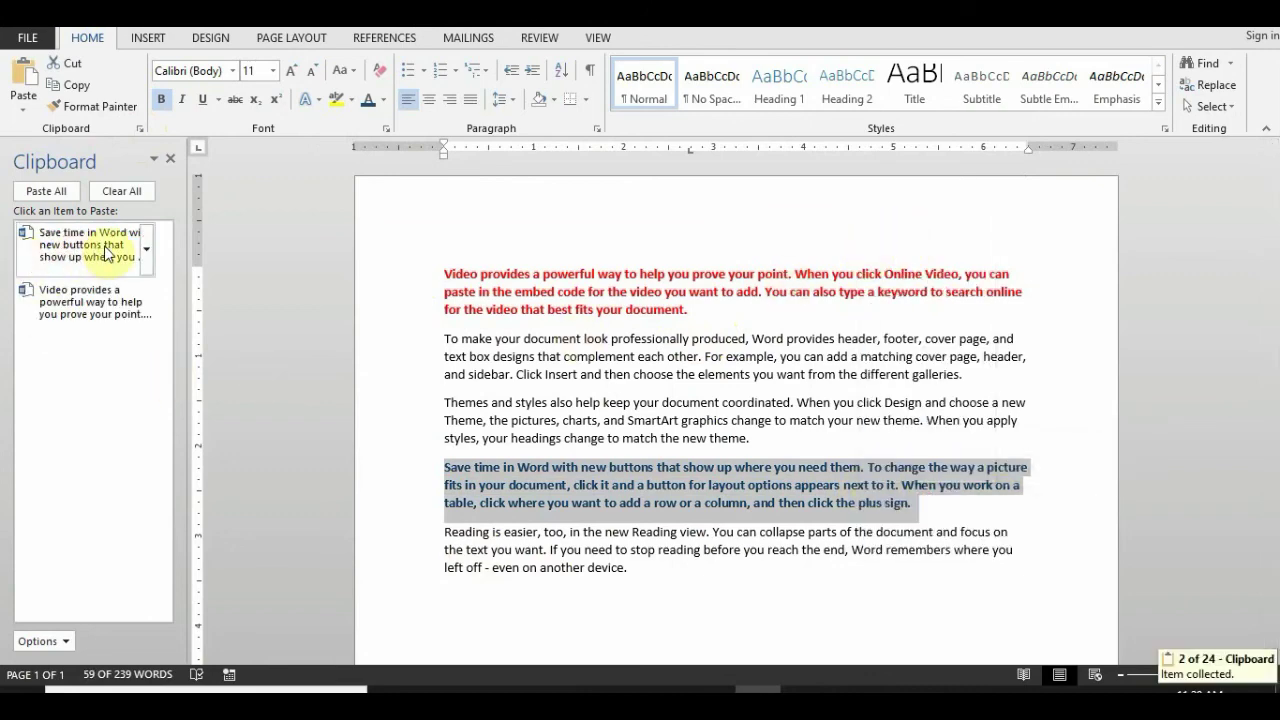
- Place the insertion point on the empty line below the document's last paragraph
scroll(400, 430, down, 3)
click(471, 466)
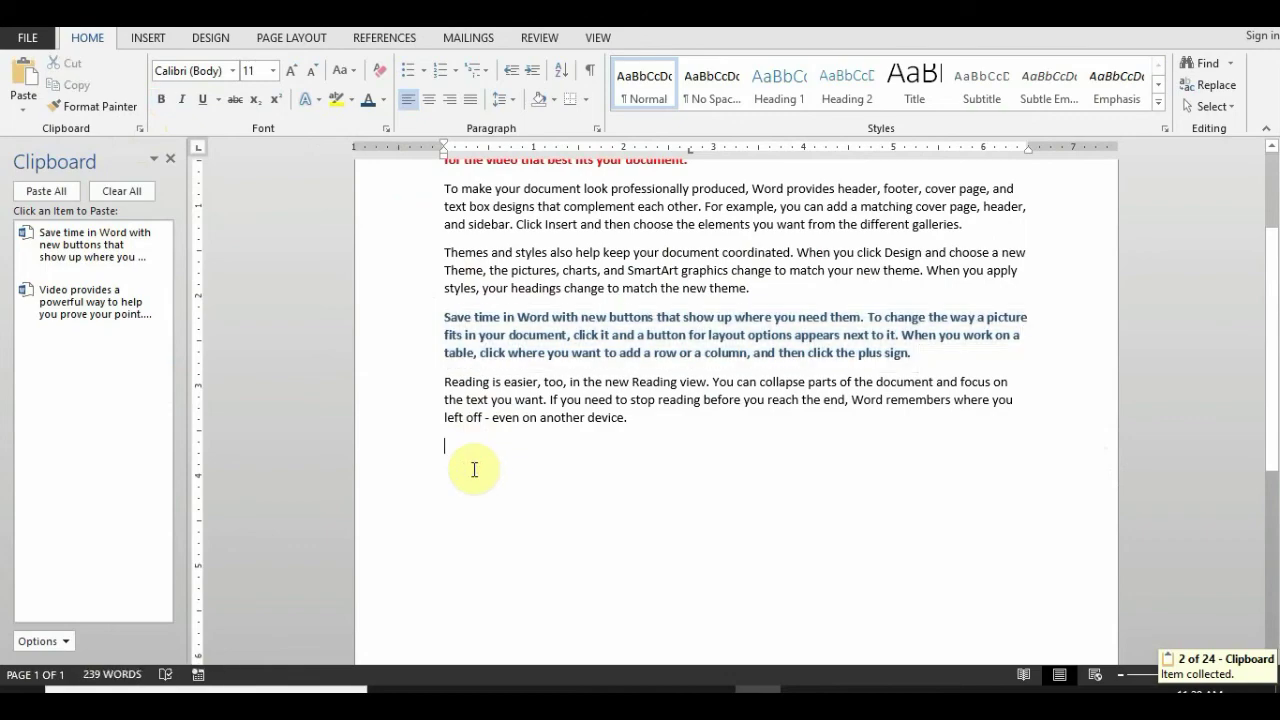